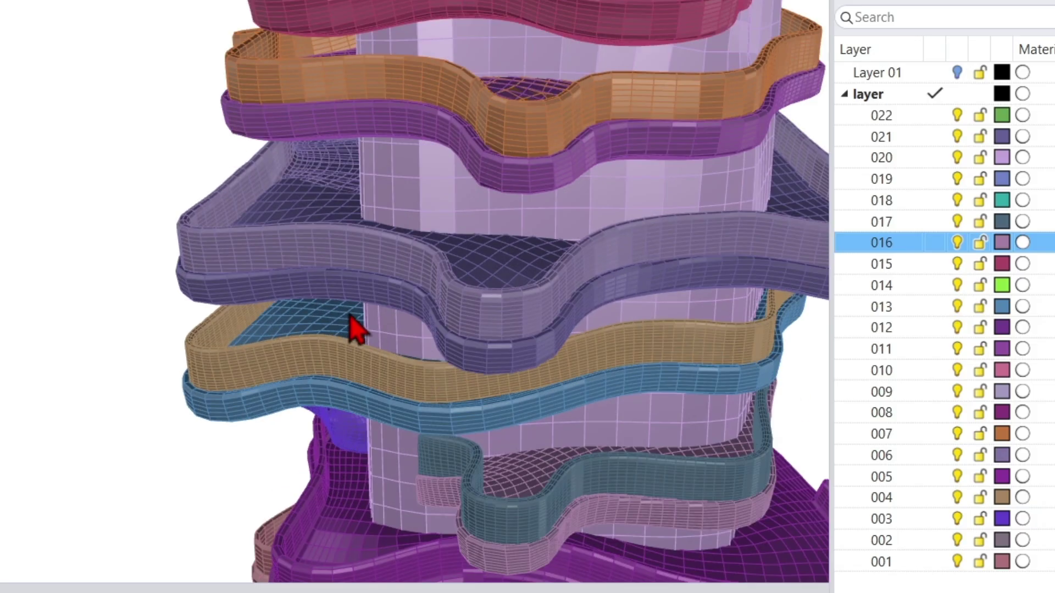
Move the upper balcony slabs out of the tower and place them beside it, with layer 018 selected.
{"action": "scroll", "coordinate": [348, 324], "scroll_direction": "up", "scroll_amount": 8}
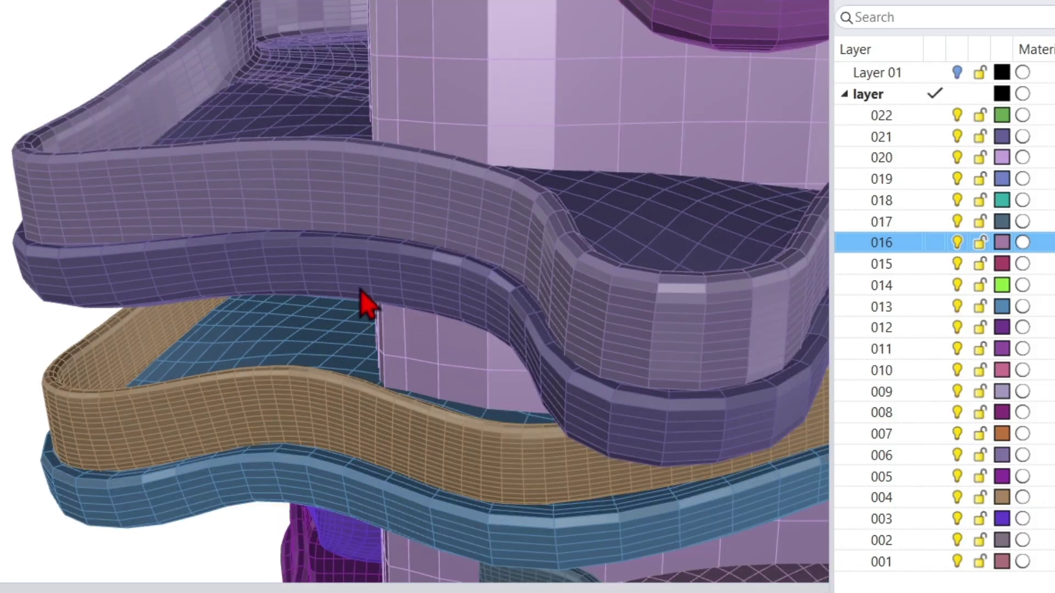
{"action": "scroll", "coordinate": [198, 325], "scroll_direction": "down", "scroll_amount": 10}
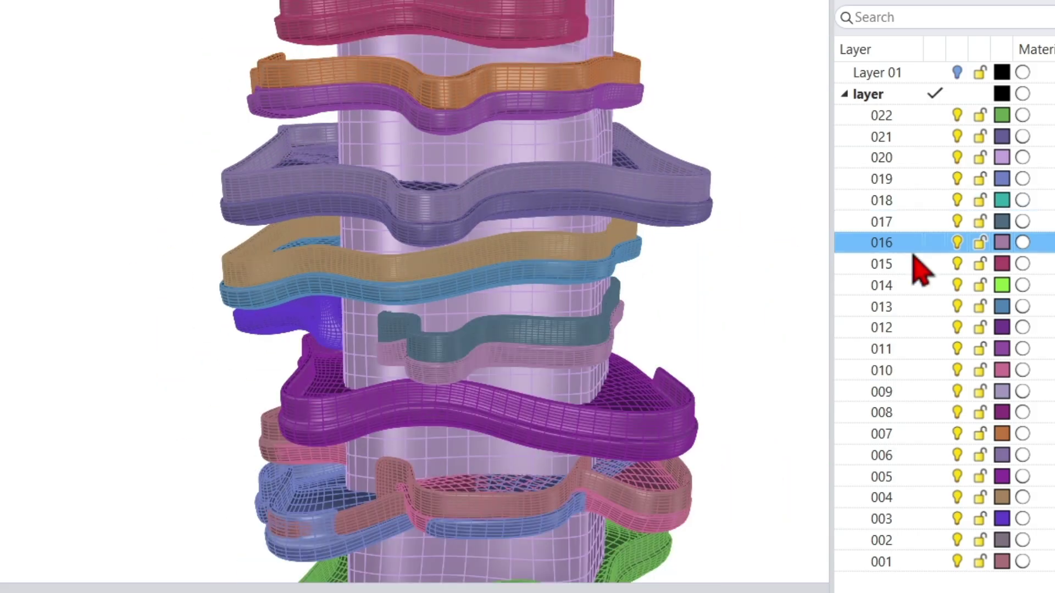
{"action": "left_click", "coordinate": [962, 203]}
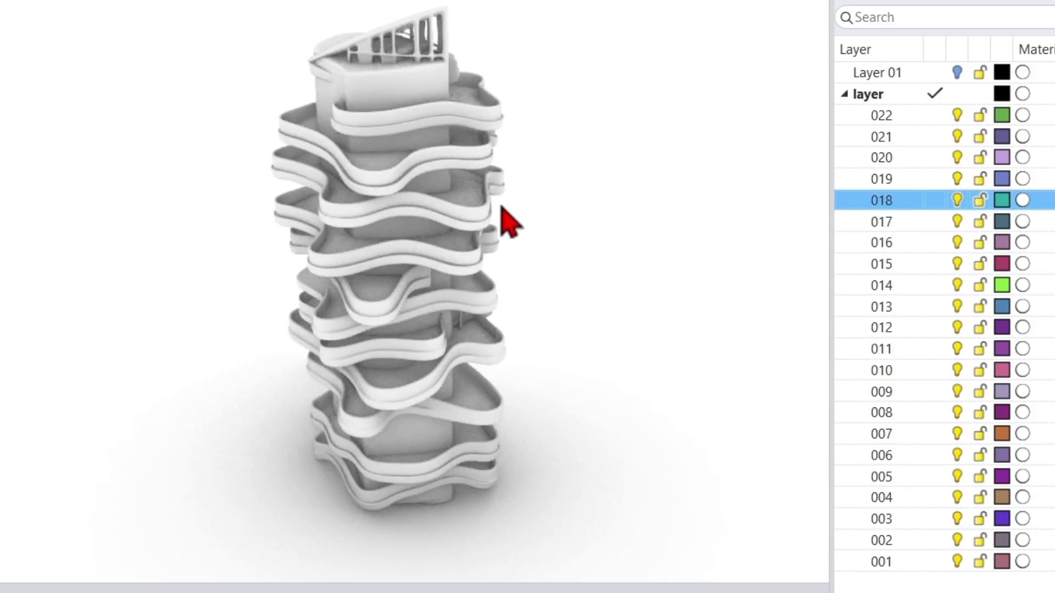
{"action": "left_click_drag", "start_coordinate": [657, 511], "coordinate": [277, 86]}
{"action": "left_click_drag", "start_coordinate": [581, 243], "coordinate": [497, 128]}
{"action": "left_click_drag", "start_coordinate": [410, 190], "coordinate": [631, 447]}
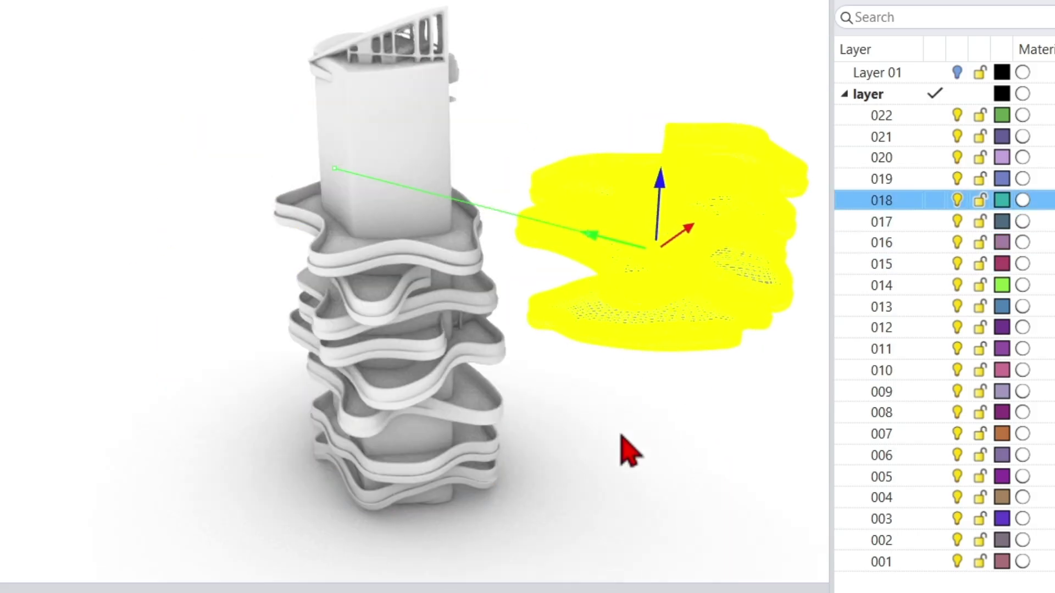
{"action": "key", "text": "Escape"}
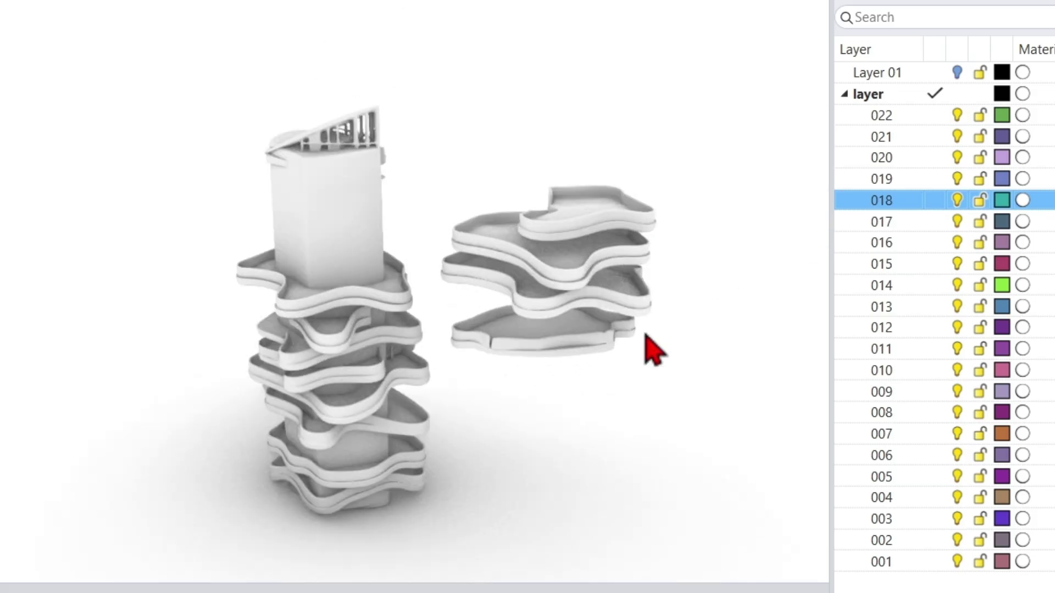
Turn off the visibility of layers 018, 017, 015, 014, 013 and 012.
{"action": "left_click", "coordinate": [957, 200]}
{"action": "left_click", "coordinate": [957, 221]}
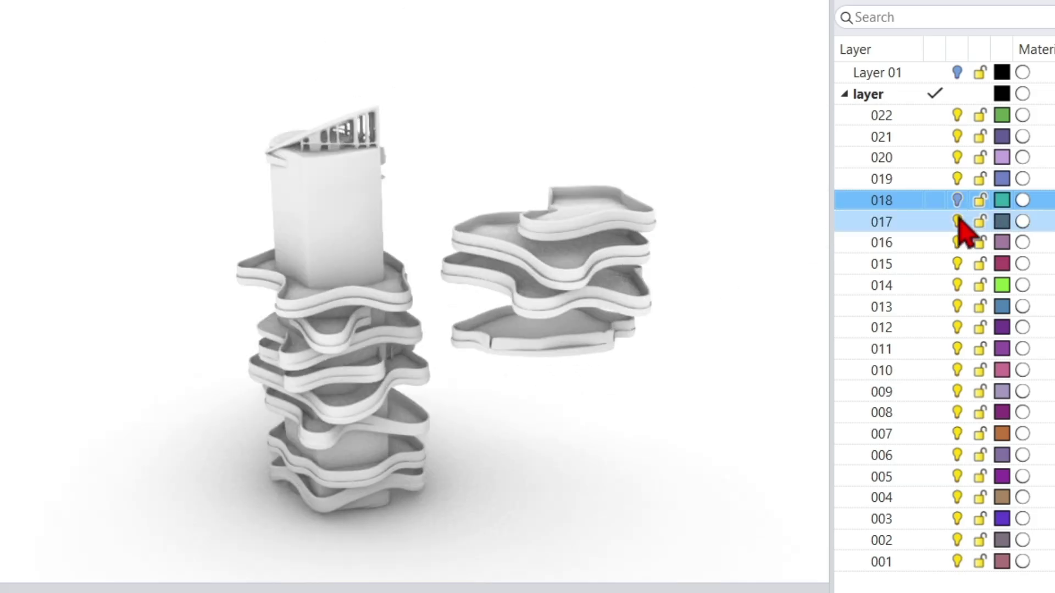
{"action": "left_click", "coordinate": [957, 264]}
{"action": "left_click", "coordinate": [957, 285]}
{"action": "left_click", "coordinate": [958, 307]}
{"action": "left_click", "coordinate": [957, 328]}
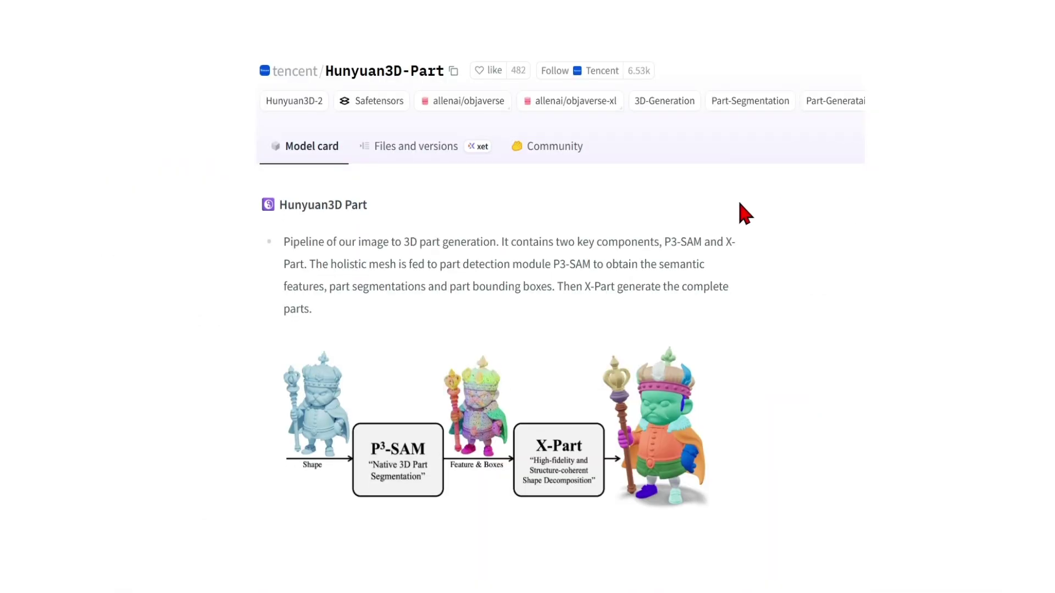
Open the HuggingFace demo of Hunyuan3D-Part from the P3-SAM links on its model card.
{"action": "scroll", "coordinate": [738, 203], "scroll_direction": "down", "scroll_amount": 5}
{"action": "scroll", "coordinate": [742, 204], "scroll_direction": "down", "scroll_amount": 2}
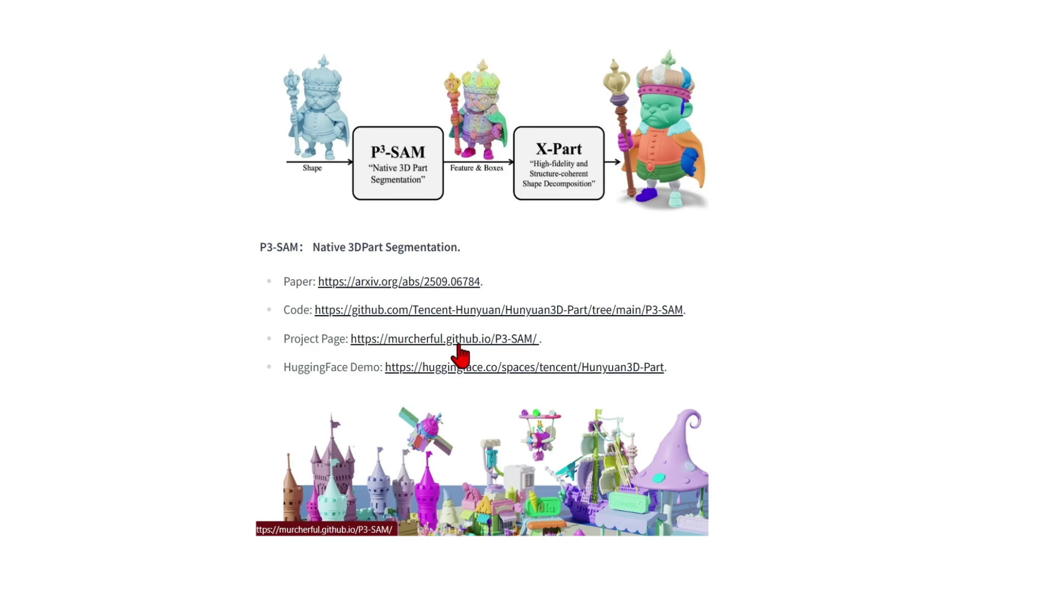
{"action": "left_click", "coordinate": [463, 368]}
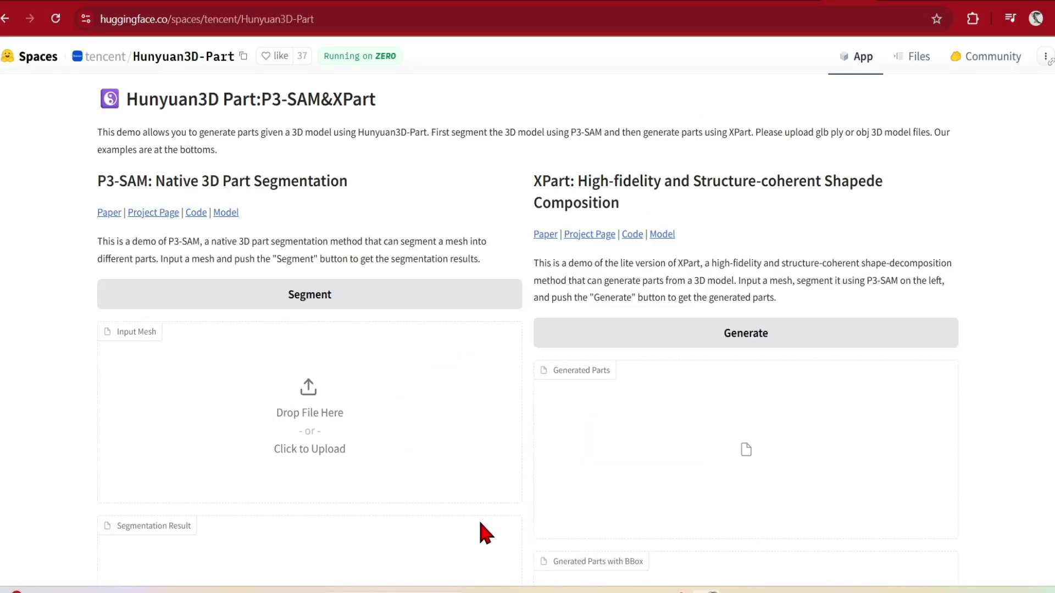
Load the Suspended_Island.glb example into the Hunyuan3D-Part demo.
{"action": "scroll", "coordinate": [499, 412], "scroll_direction": "down", "scroll_amount": 10}
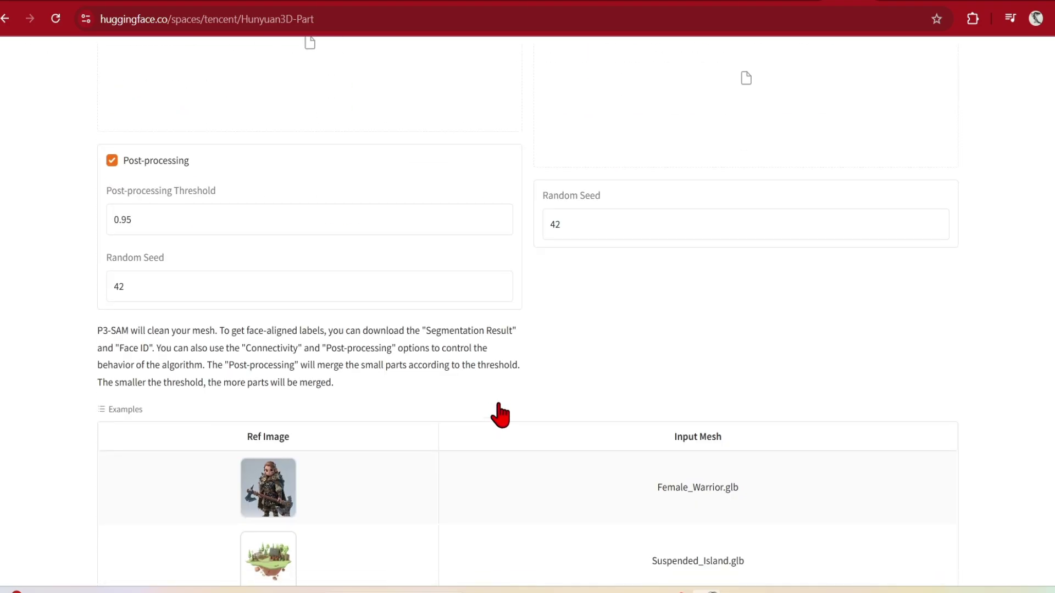
{"action": "scroll", "coordinate": [500, 412], "scroll_direction": "down", "scroll_amount": 3}
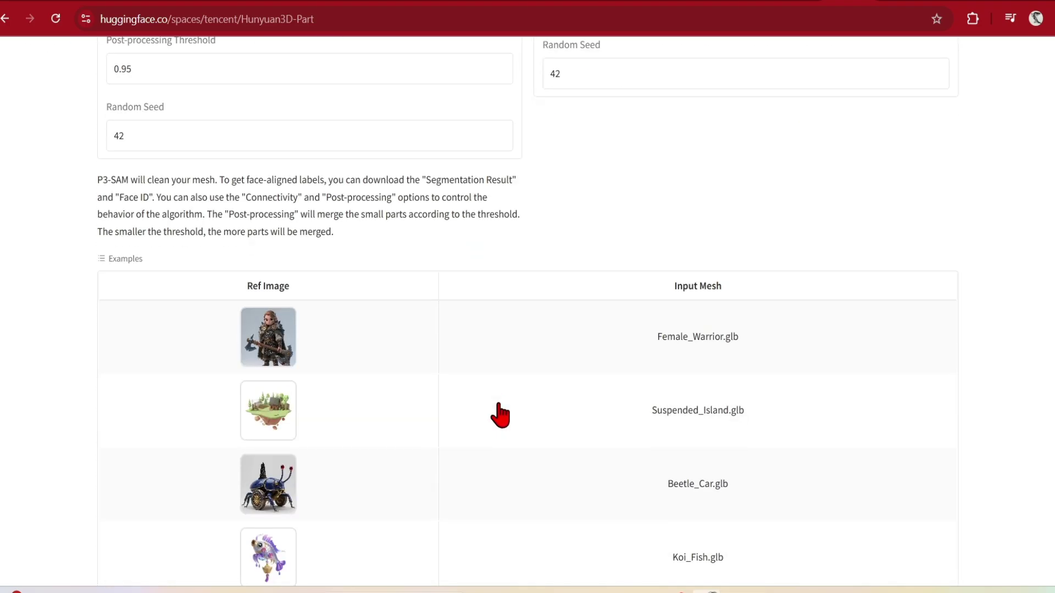
{"action": "scroll", "coordinate": [269, 429], "scroll_direction": "up", "scroll_amount": 1}
{"action": "left_click", "coordinate": [268, 429]}
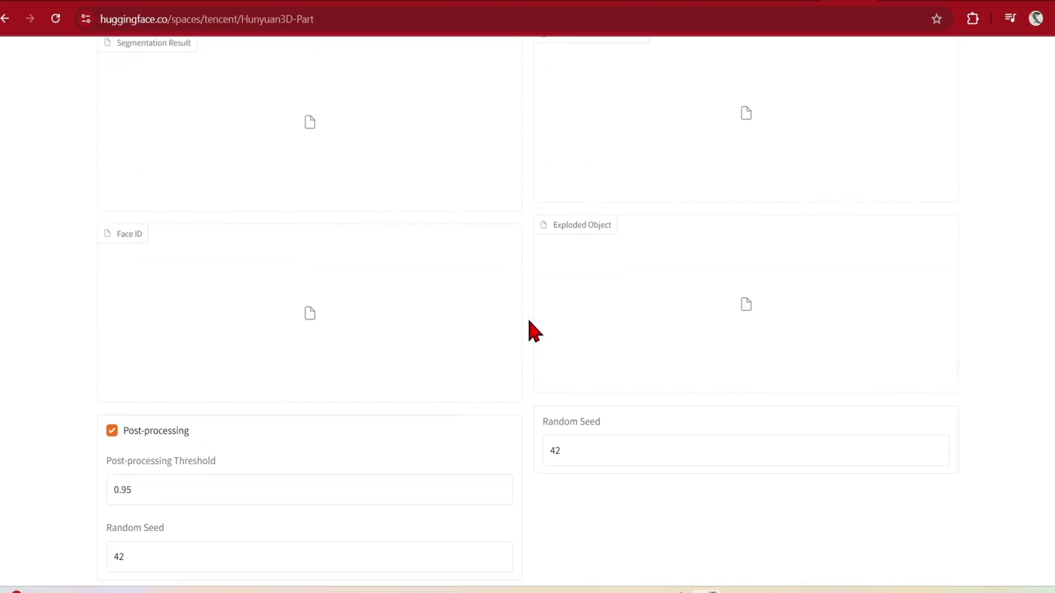
Inspect the island's input mesh and examine its colour-coded segmentation result from several sides.
{"action": "scroll", "coordinate": [390, 177], "scroll_direction": "down", "scroll_amount": 3}
{"action": "scroll", "coordinate": [473, 226], "scroll_direction": "up", "scroll_amount": 2}
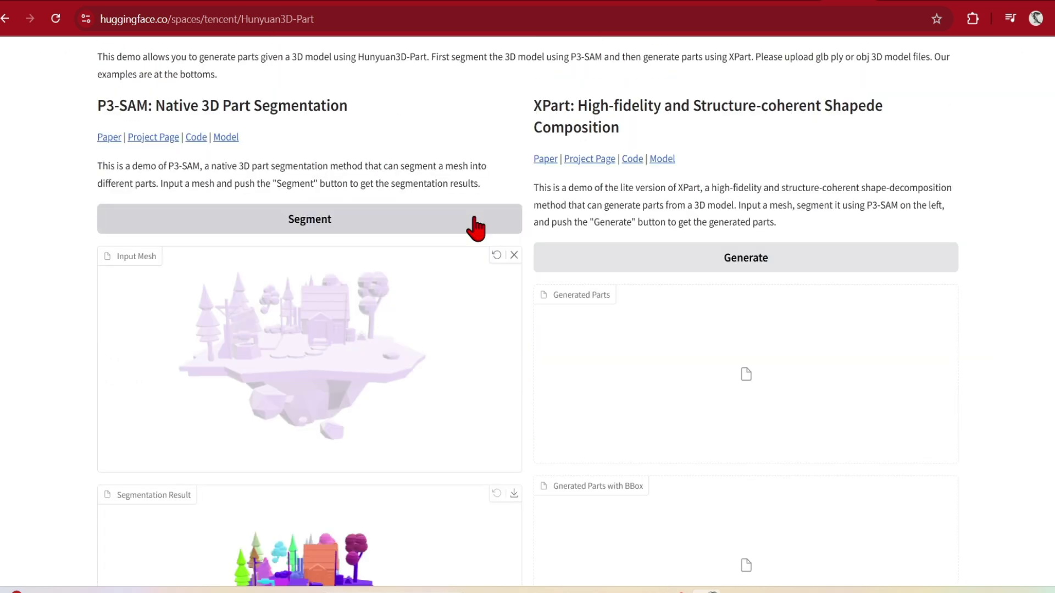
{"action": "scroll", "coordinate": [474, 227], "scroll_direction": "down", "scroll_amount": 3}
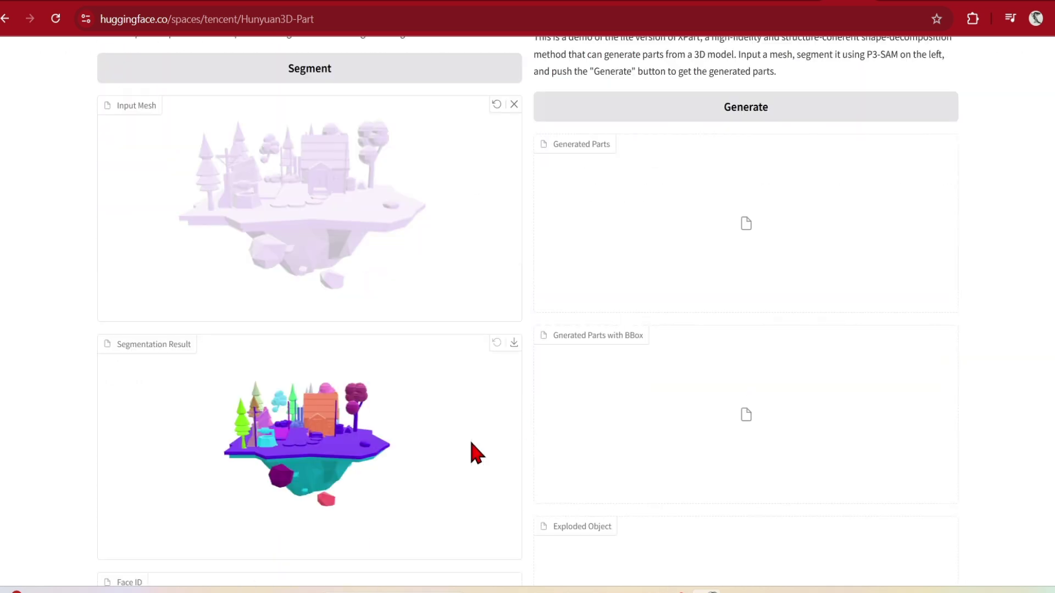
{"action": "left_click_drag", "start_coordinate": [272, 450], "coordinate": [370, 450]}
{"action": "scroll", "coordinate": [338, 443], "scroll_direction": "up", "scroll_amount": 5}
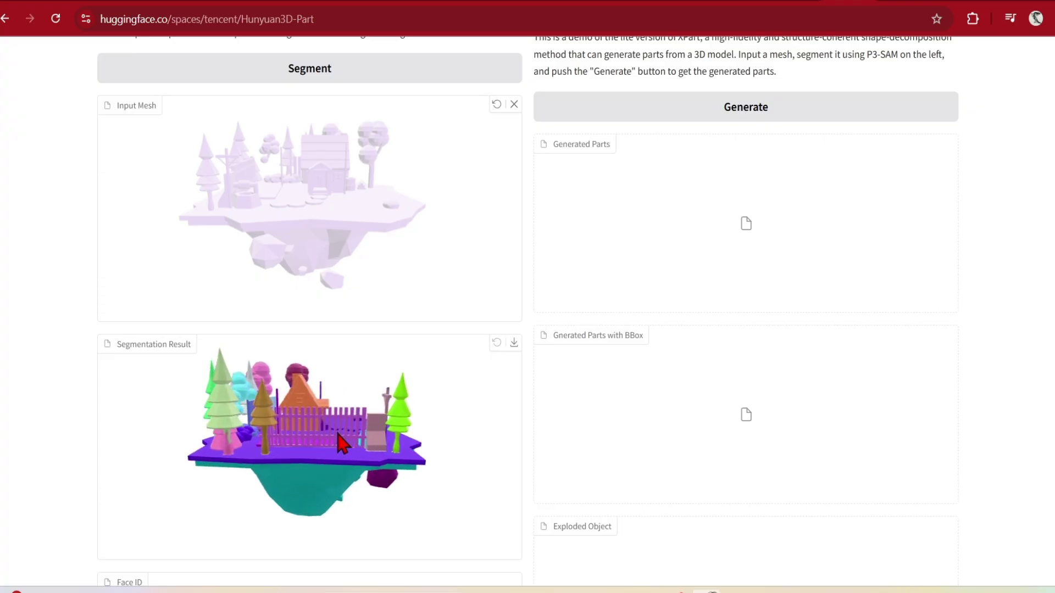
{"action": "left_click_drag", "start_coordinate": [281, 431], "coordinate": [297, 451]}
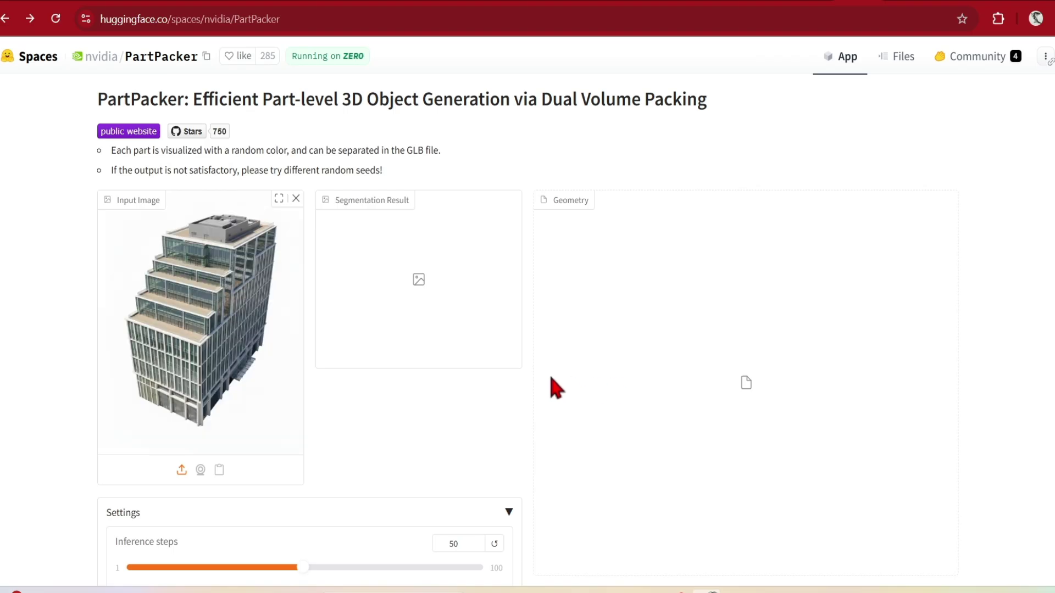
Switch to the nvidia PartPacker space, generate part-level geometry from the stepped building image and inspect it from several sides.
{"action": "scroll", "coordinate": [551, 382], "scroll_direction": "down", "scroll_amount": 6}
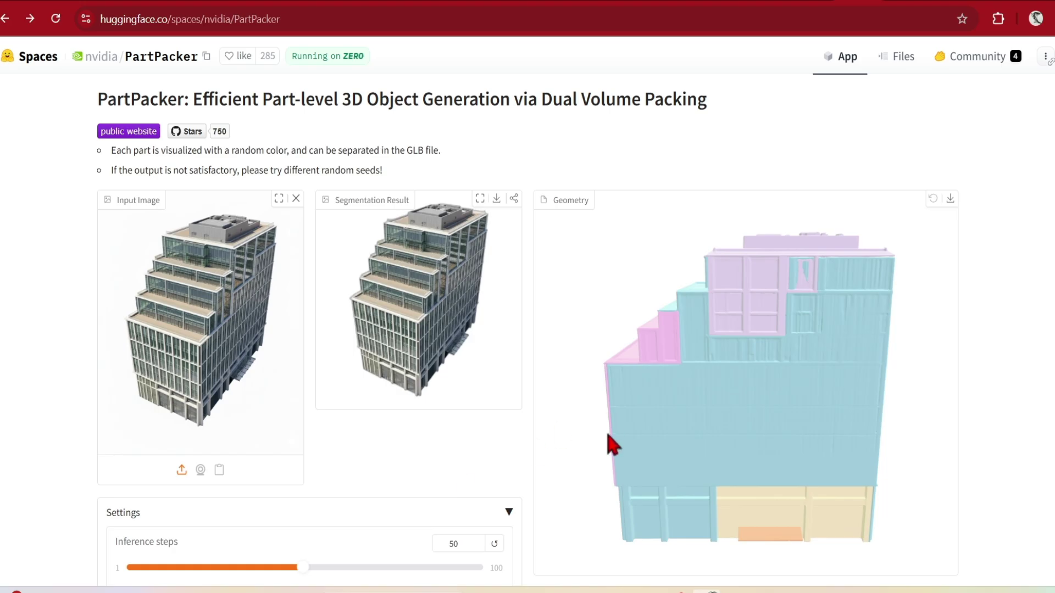
{"action": "left_click_drag", "start_coordinate": [608, 436], "coordinate": [772, 463]}
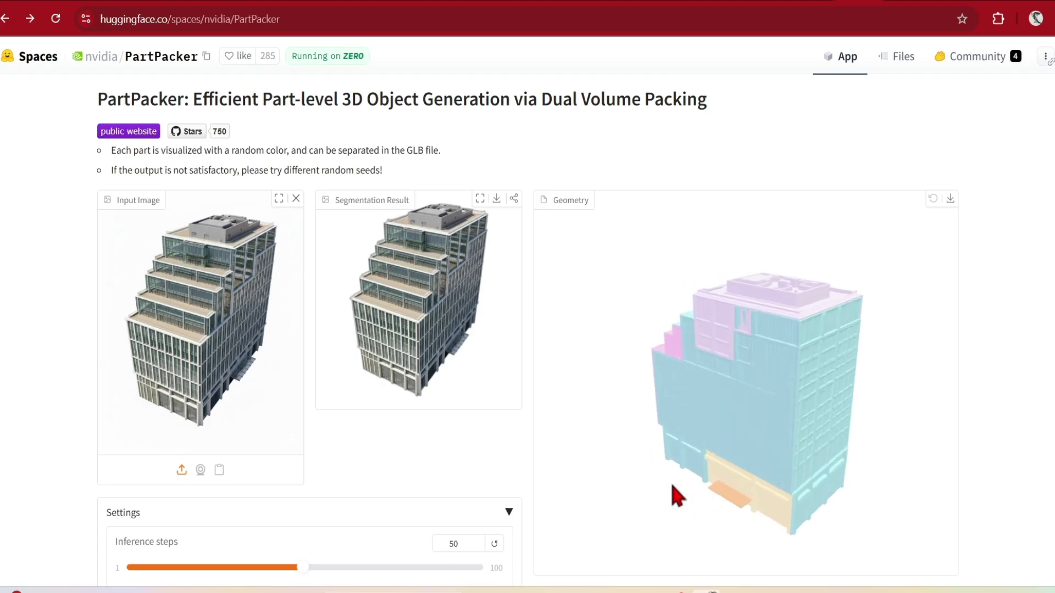
{"action": "left_click_drag", "start_coordinate": [671, 487], "coordinate": [788, 484]}
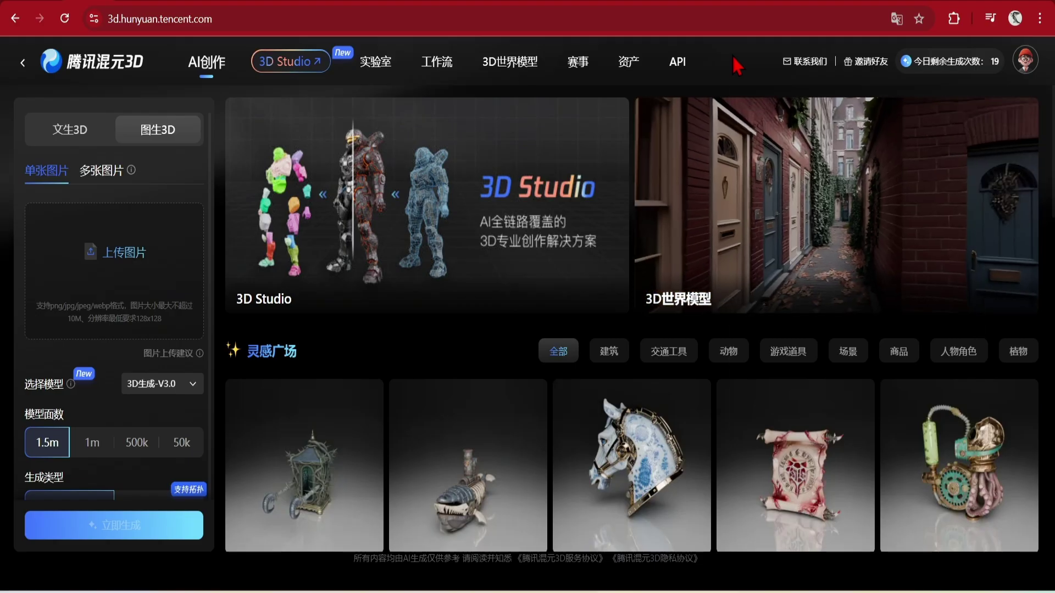
Translate the Tencent Hunyuan 3D page into English and open 3D Studio.
{"action": "right_click", "coordinate": [734, 58]}
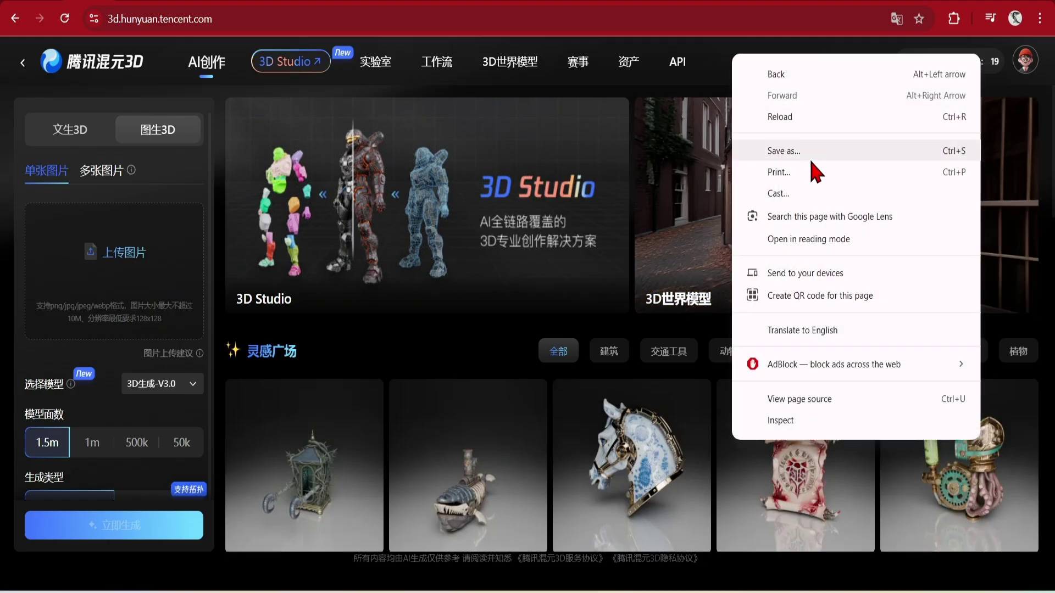
{"action": "left_click", "coordinate": [839, 328]}
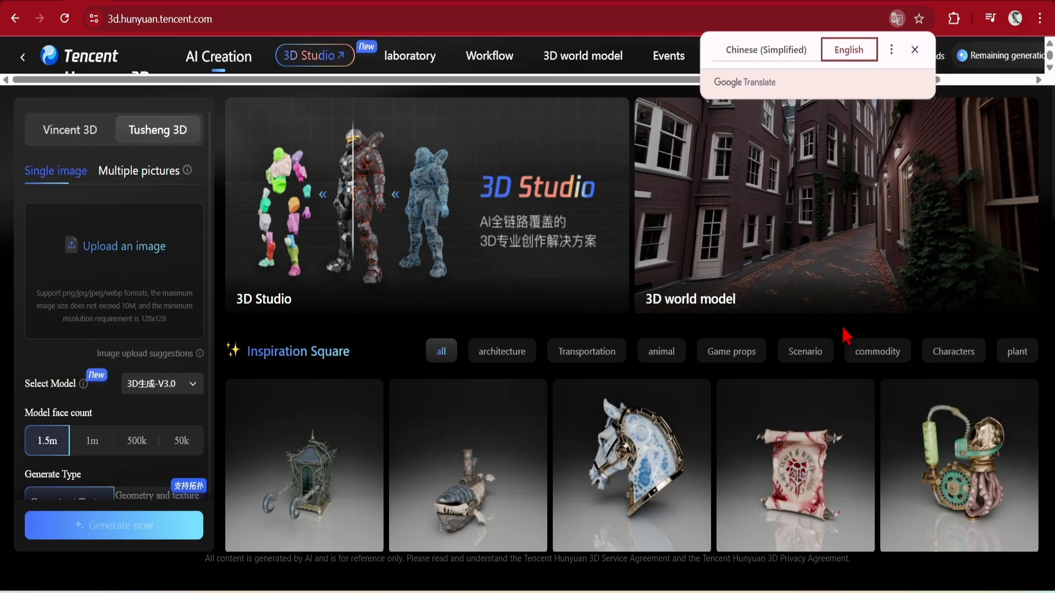
{"action": "left_click", "coordinate": [915, 50]}
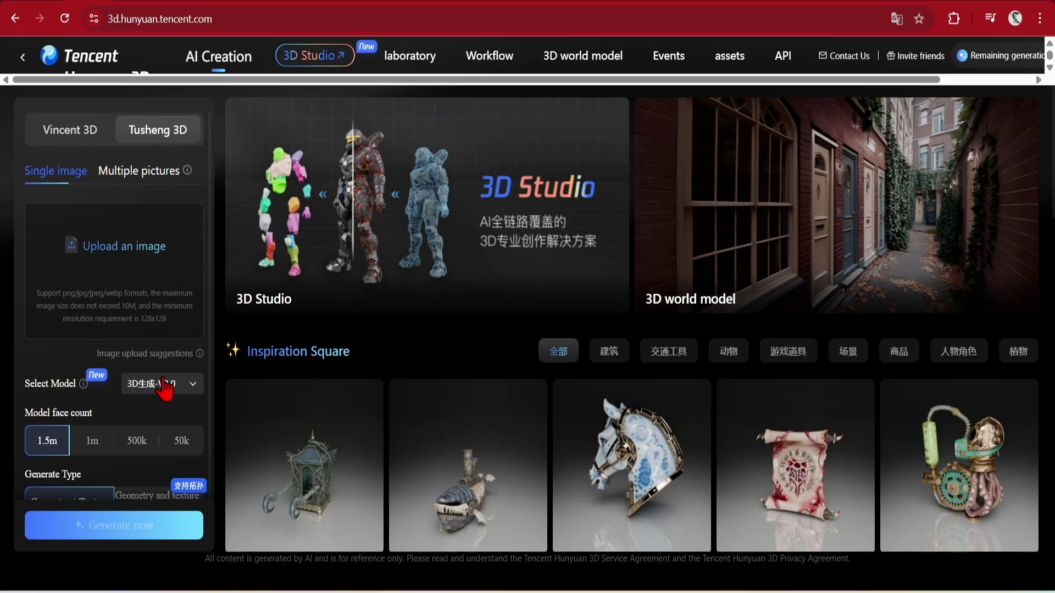
{"action": "mouse_move", "coordinate": [200, 353]}
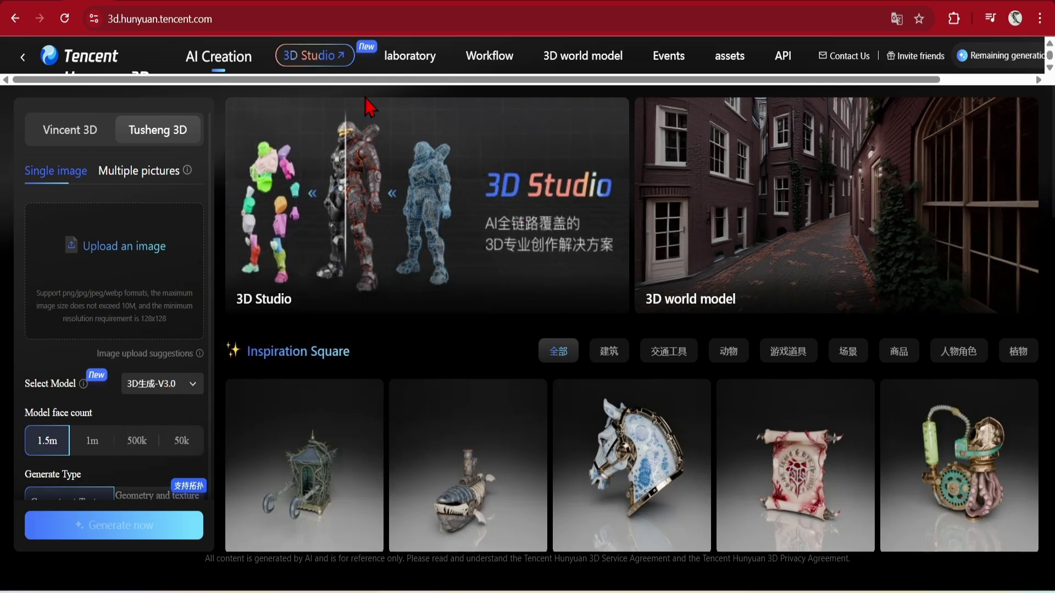
{"action": "left_click", "coordinate": [320, 65]}
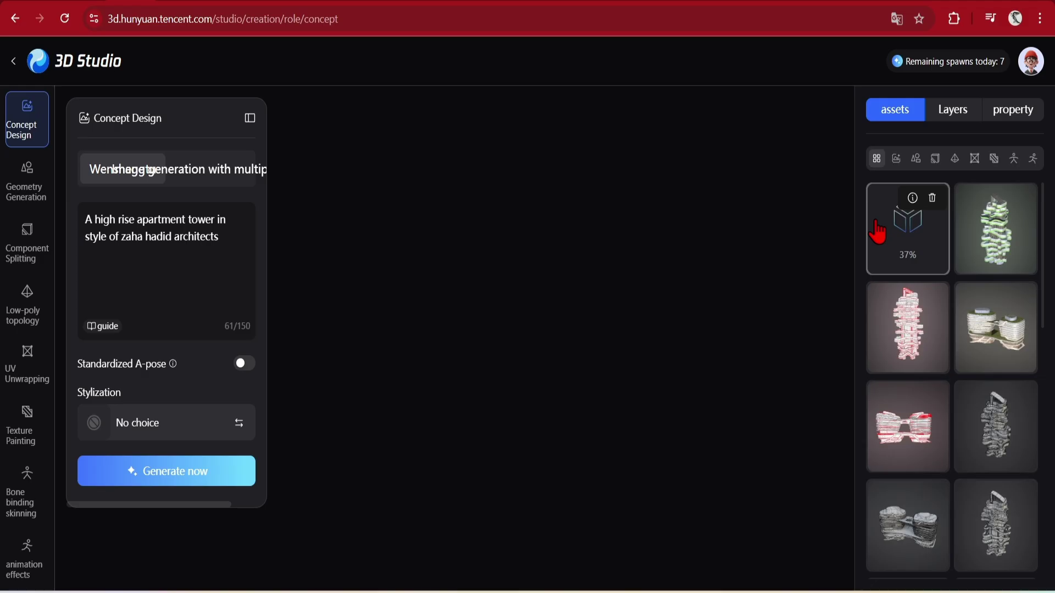
View the generated high-rise apartment tower concept image at full size and return to Concept Design.
{"action": "left_click", "coordinate": [927, 251]}
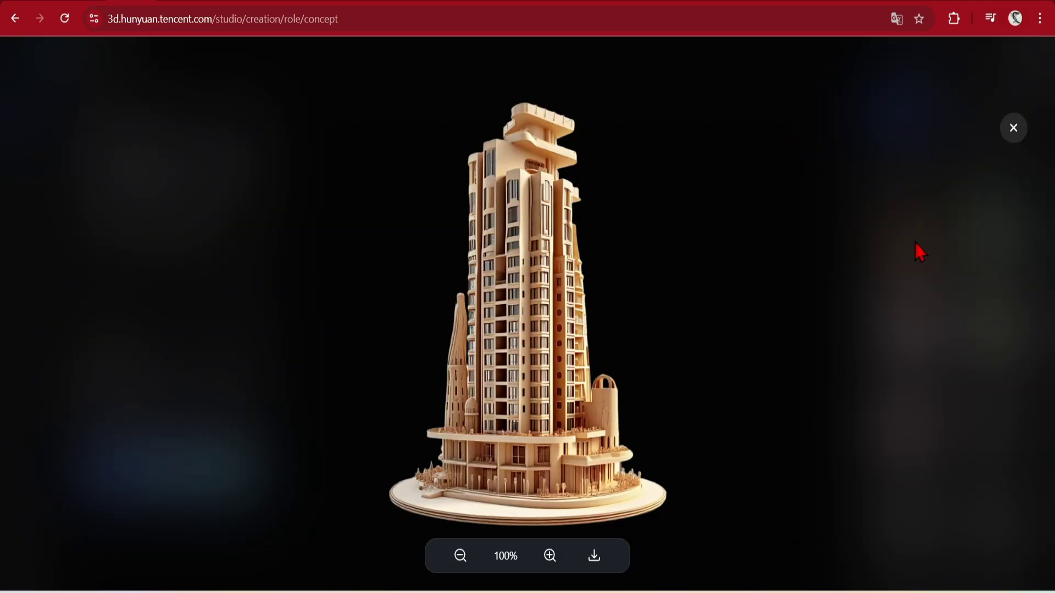
{"action": "right_click", "coordinate": [565, 356]}
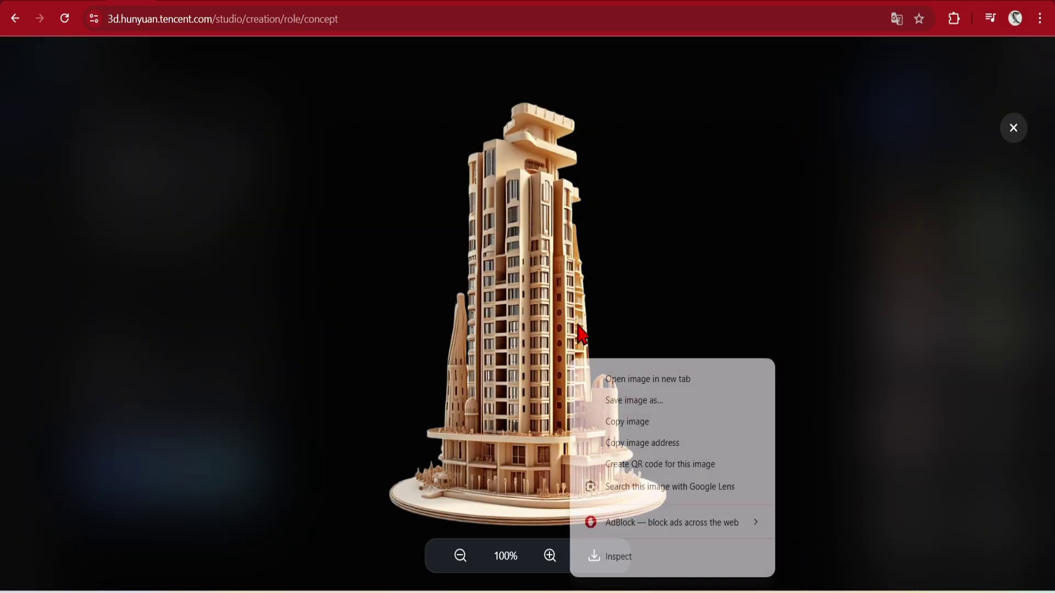
{"action": "key", "text": "Escape"}
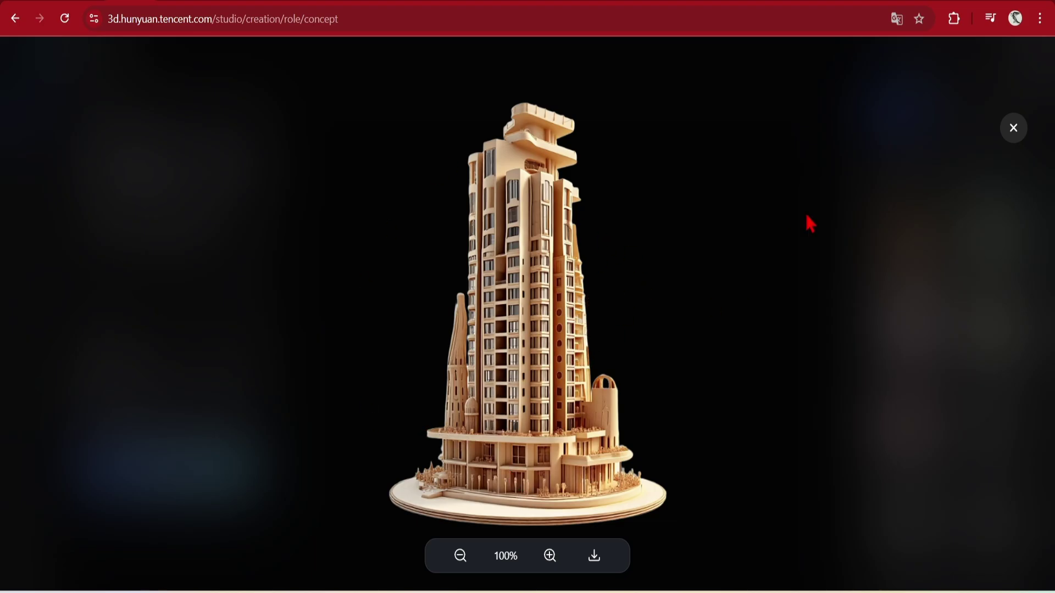
{"action": "left_click", "coordinate": [1014, 130]}
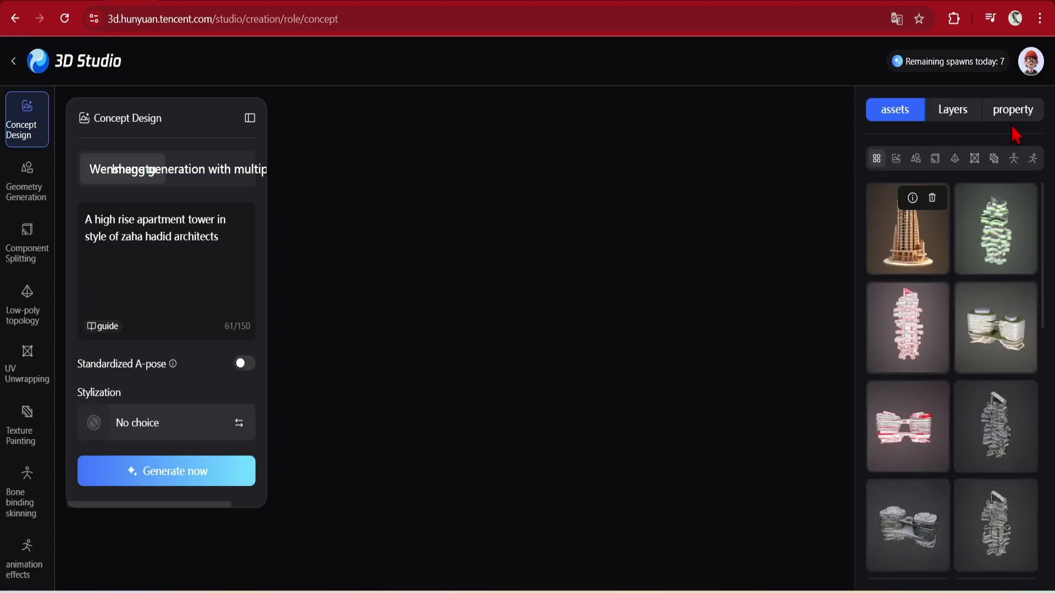
Generate geometry from an uploaded single image of the curved-balcony tower, using model V2.5 and the default face count.
{"action": "left_click", "coordinate": [29, 192]}
{"action": "left_click", "coordinate": [146, 462]}
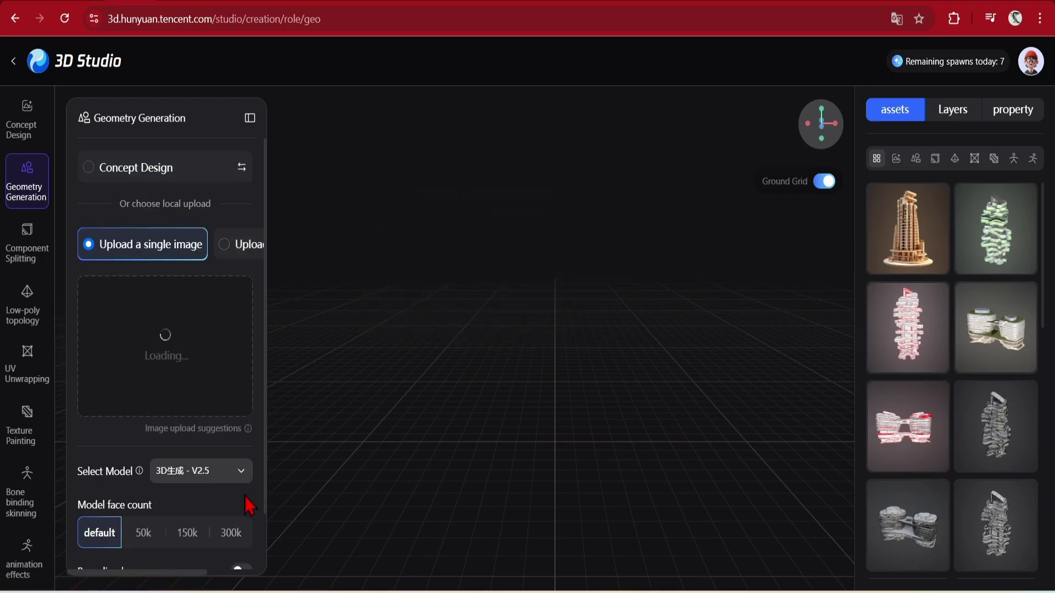
{"action": "scroll", "coordinate": [250, 508], "scroll_direction": "down", "scroll_amount": 2}
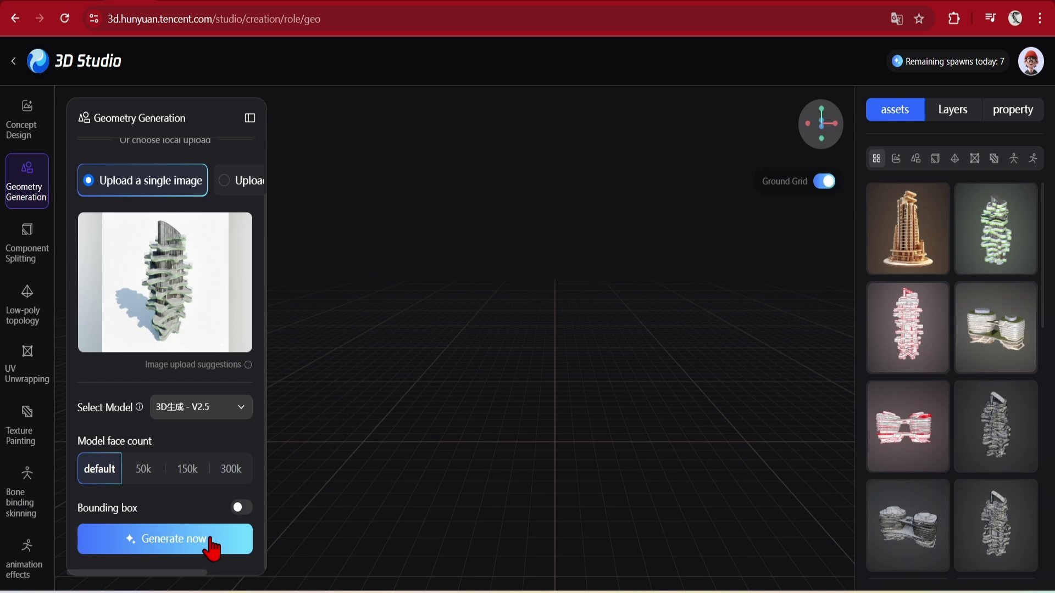
{"action": "left_click", "coordinate": [210, 546]}
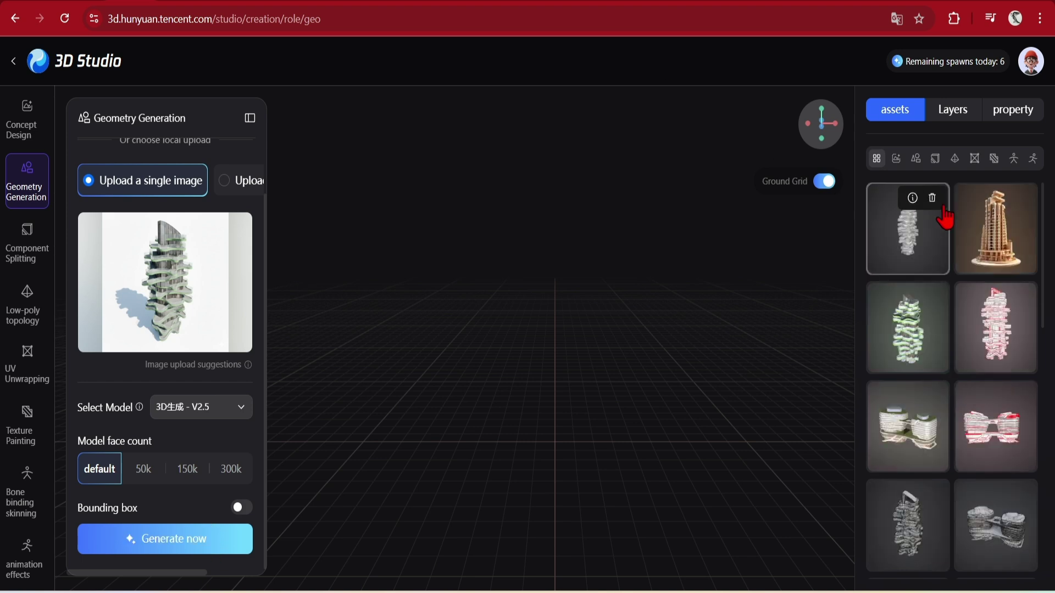
Open the generated tower mesh, inspect it from another angle and check its layer list.
{"action": "left_click", "coordinate": [926, 225]}
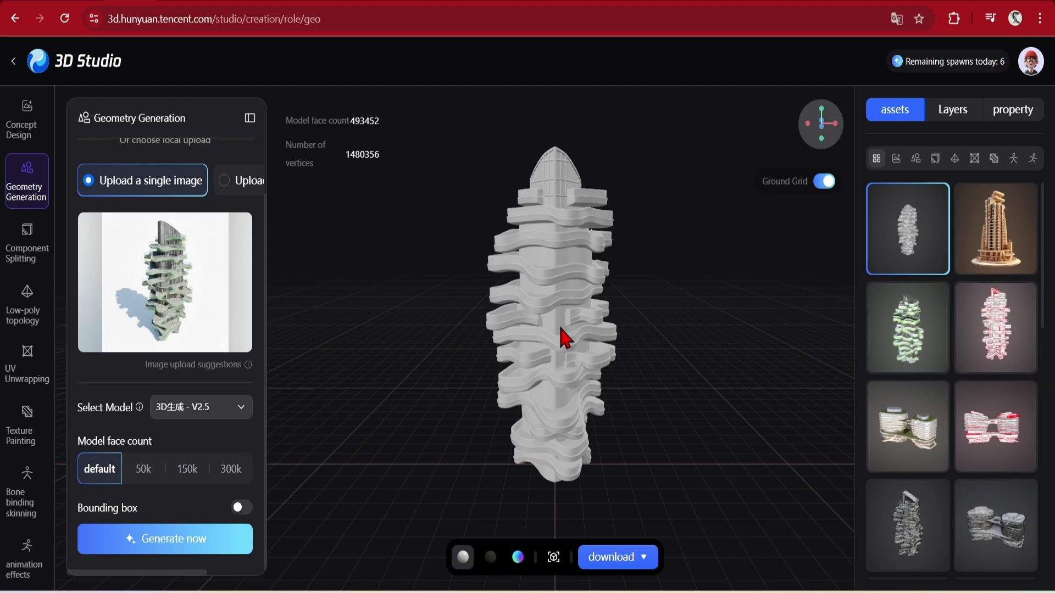
{"action": "left_click_drag", "start_coordinate": [562, 333], "coordinate": [767, 205]}
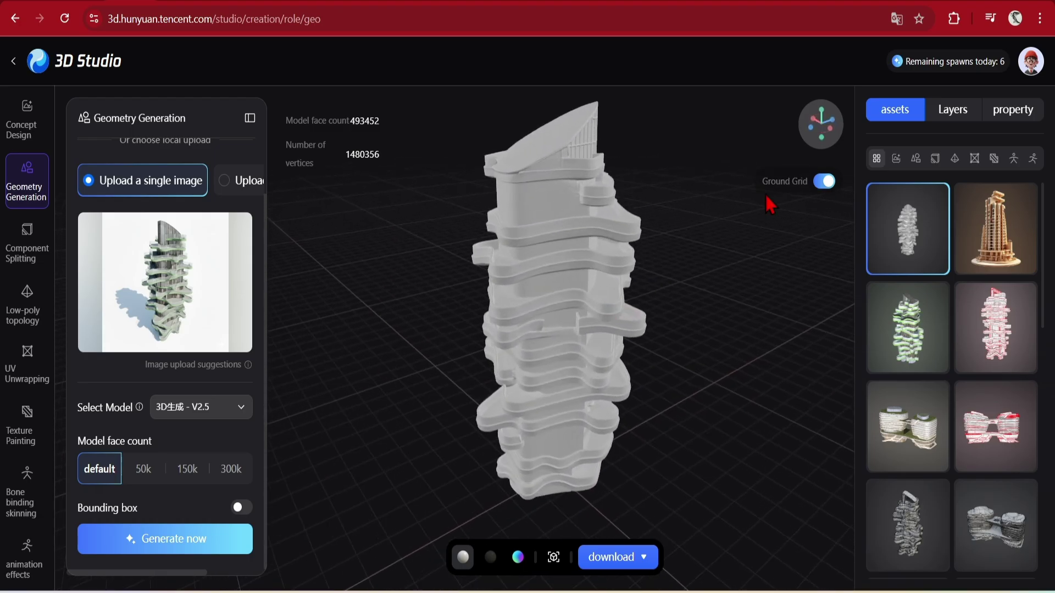
{"action": "left_click", "coordinate": [956, 114]}
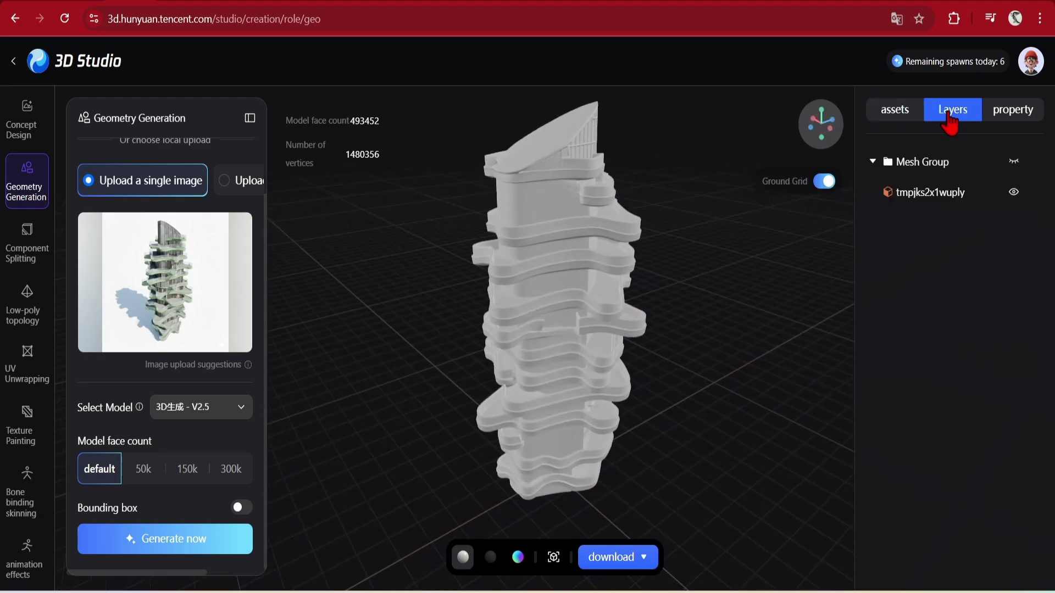
{"action": "left_click", "coordinate": [896, 113]}
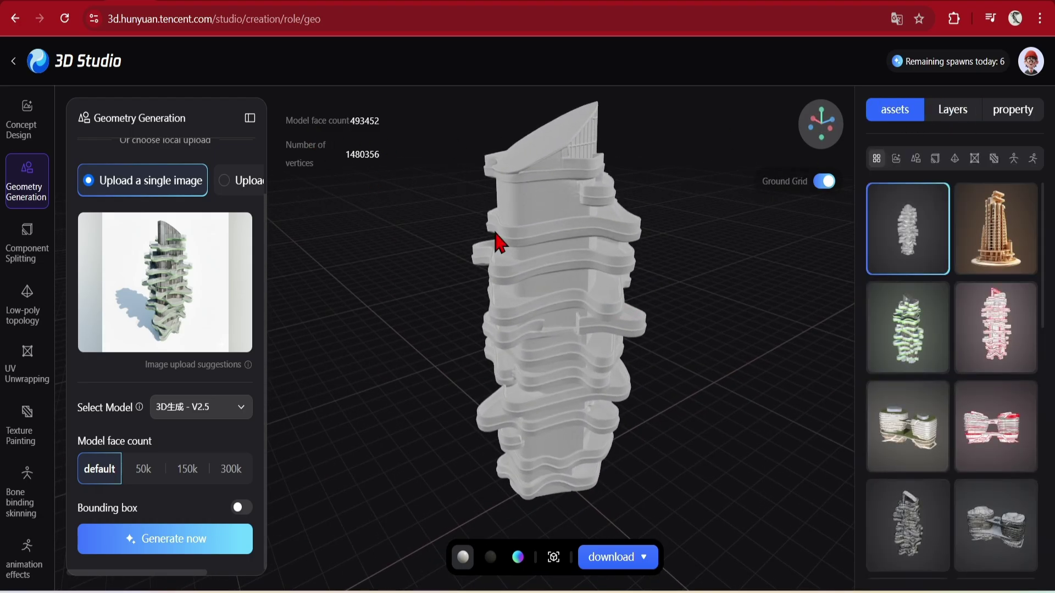
Preview the tower mesh in coloured shading, restore the White mold display and inspect the tower from another angle.
{"action": "left_click", "coordinate": [518, 557]}
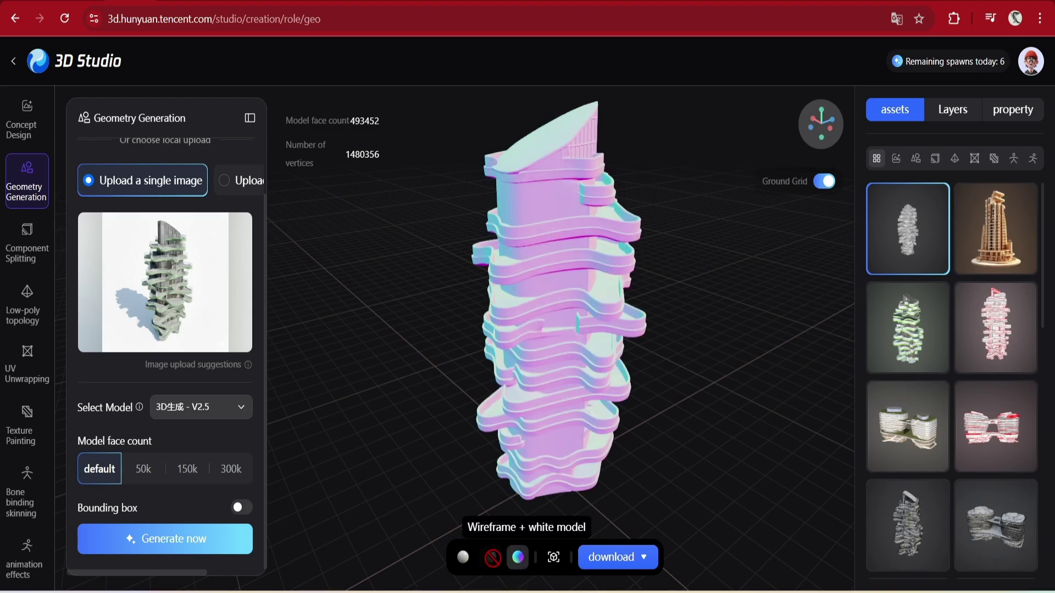
{"action": "left_click", "coordinate": [464, 557]}
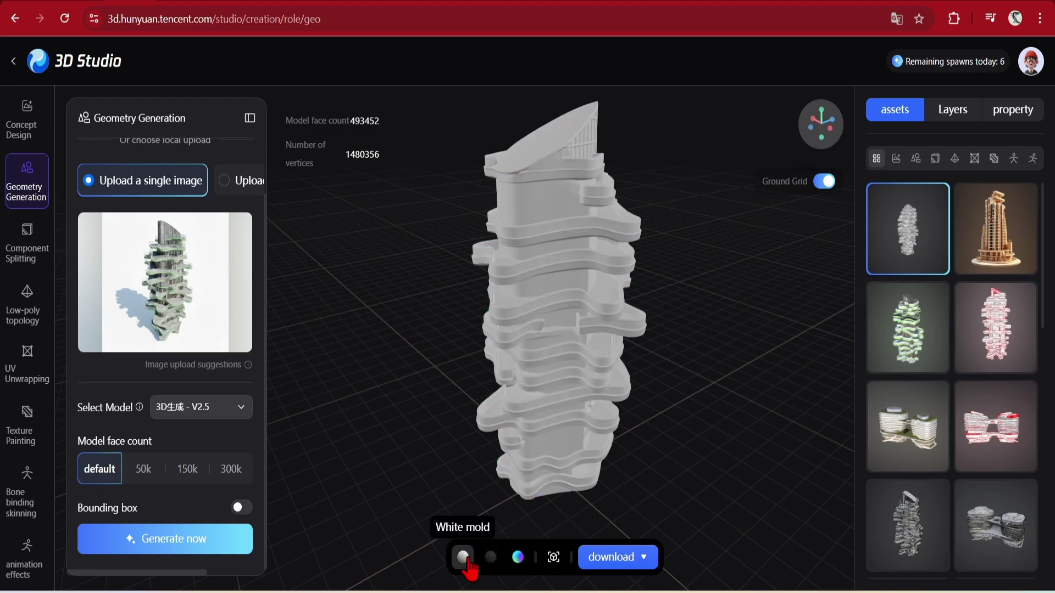
{"action": "left_click_drag", "start_coordinate": [667, 435], "coordinate": [594, 447]}
{"action": "left_click", "coordinate": [644, 557]}
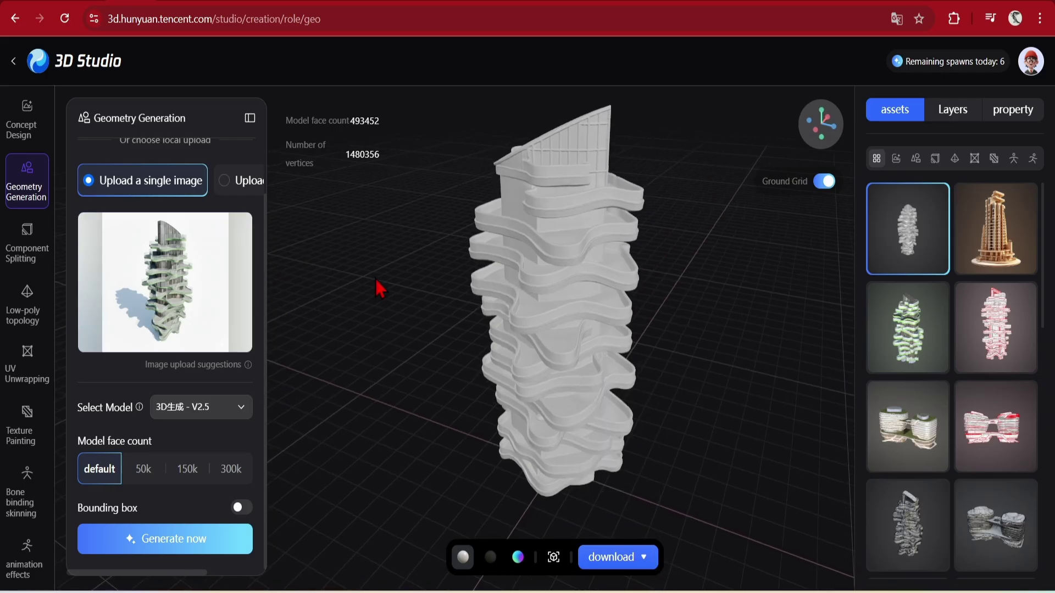
Split the tower mesh into separate components with Component Splitting and inspect the coloured parts from another side.
{"action": "left_click", "coordinate": [32, 250]}
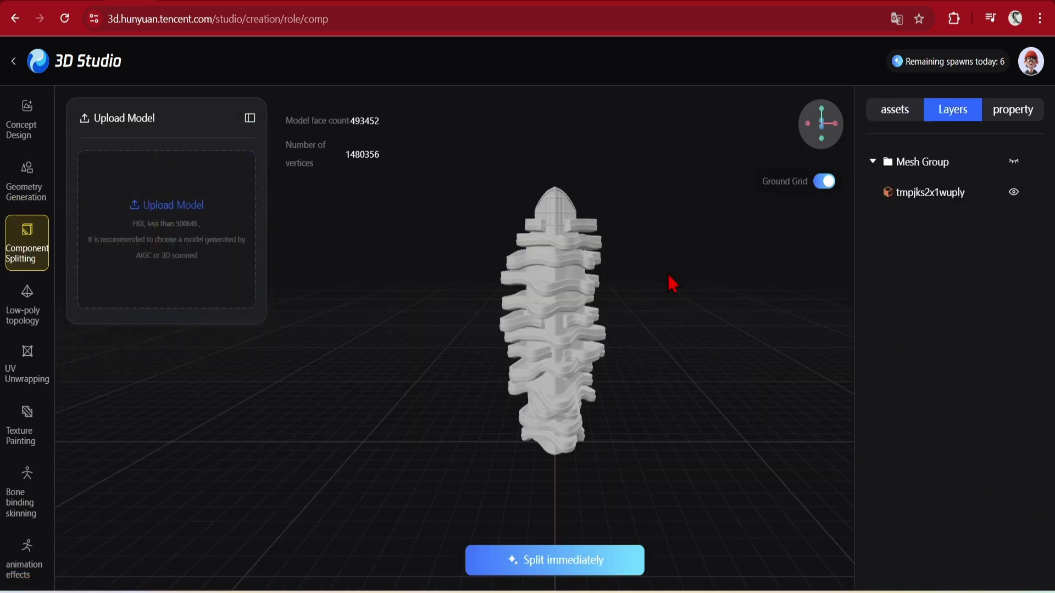
{"action": "scroll", "coordinate": [558, 274], "scroll_direction": "up", "scroll_amount": 3}
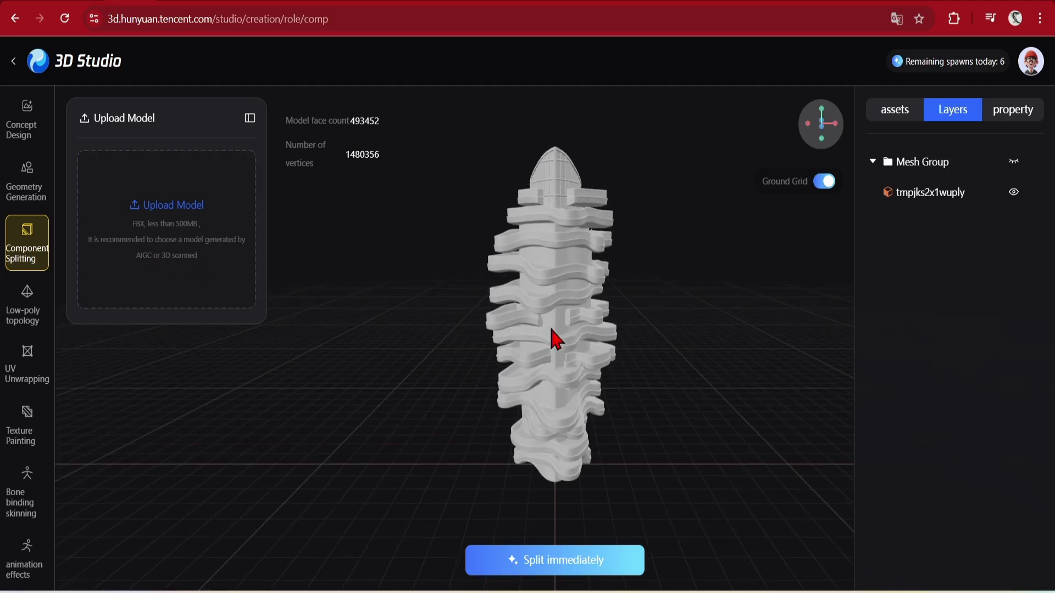
{"action": "left_click", "coordinate": [602, 574]}
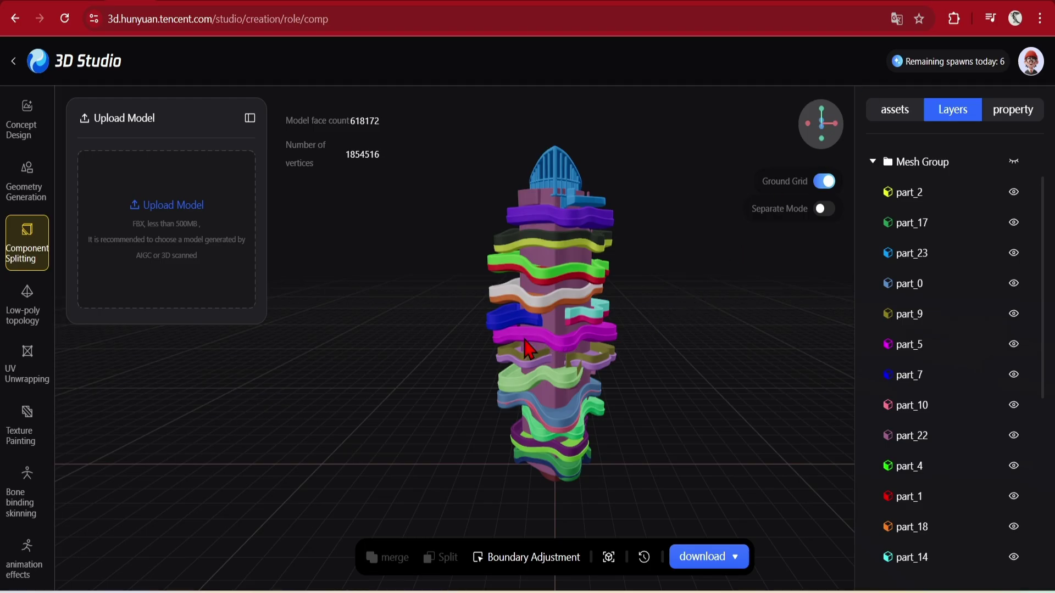
{"action": "left_click_drag", "start_coordinate": [418, 344], "coordinate": [758, 347]}
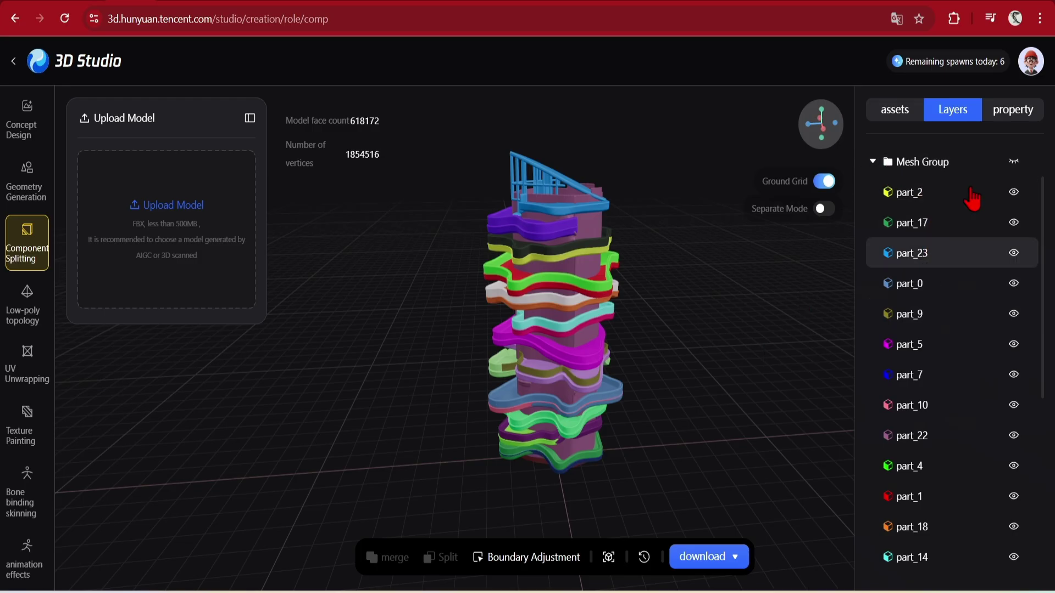
Hide part_17 and part_9 in turn and show each again to check that they are individual parts.
{"action": "left_click", "coordinate": [1014, 223]}
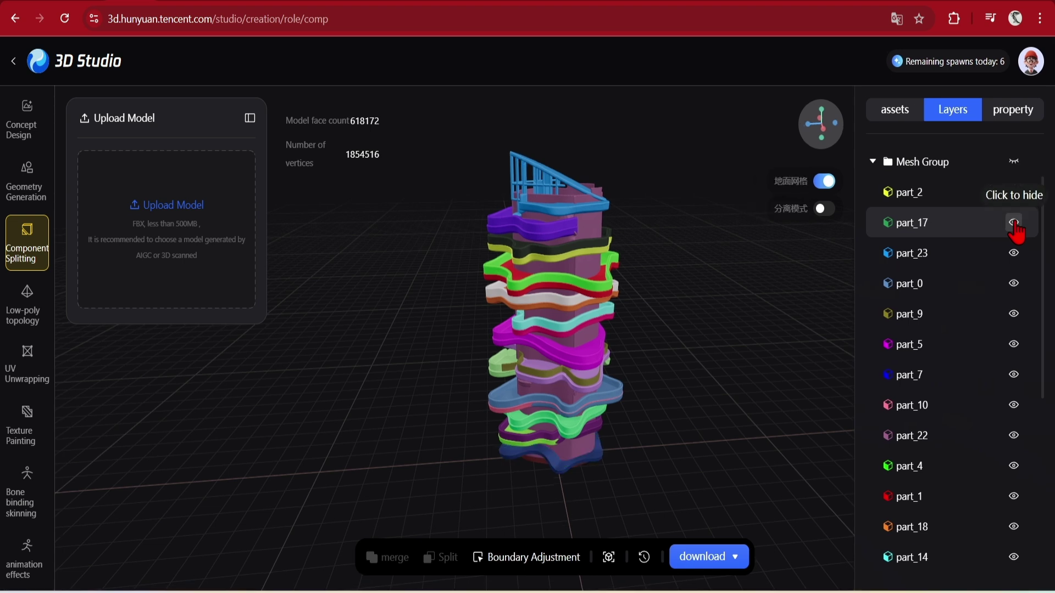
{"action": "left_click", "coordinate": [1014, 223]}
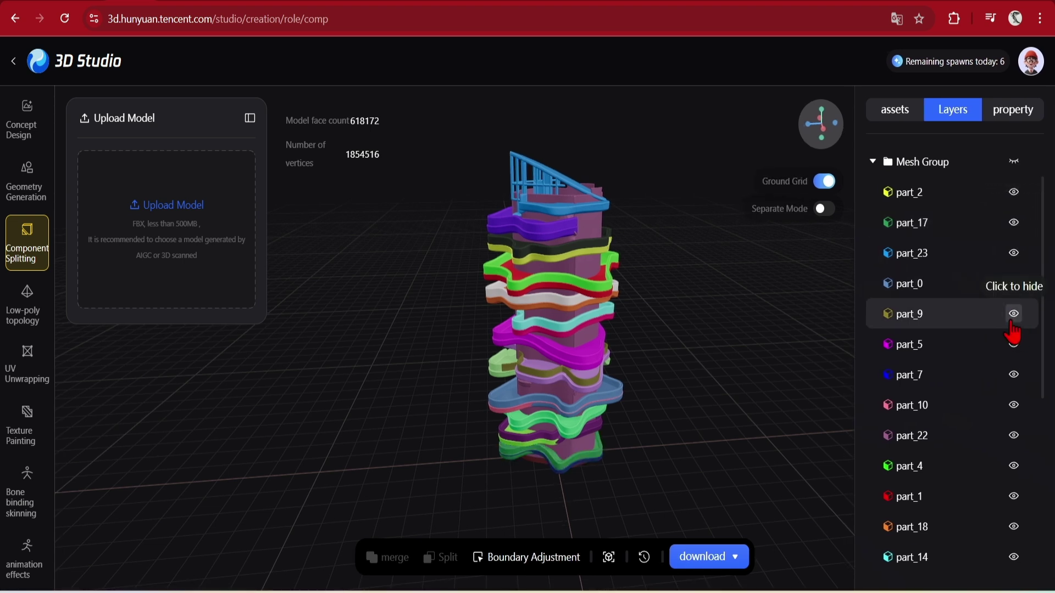
{"action": "left_click", "coordinate": [1013, 316]}
{"action": "left_click", "coordinate": [1012, 324]}
Examine the tower's parts pulled apart in Separate Mode, turn the mode off and view the assembled model from above.
{"action": "left_click", "coordinate": [823, 210]}
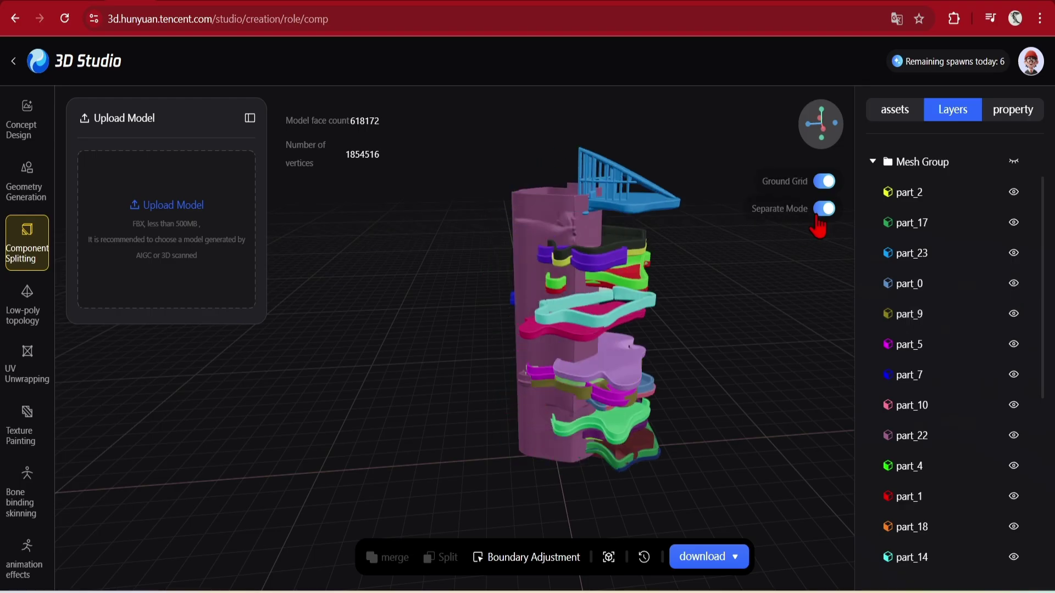
{"action": "left_click_drag", "start_coordinate": [765, 367], "coordinate": [587, 352]}
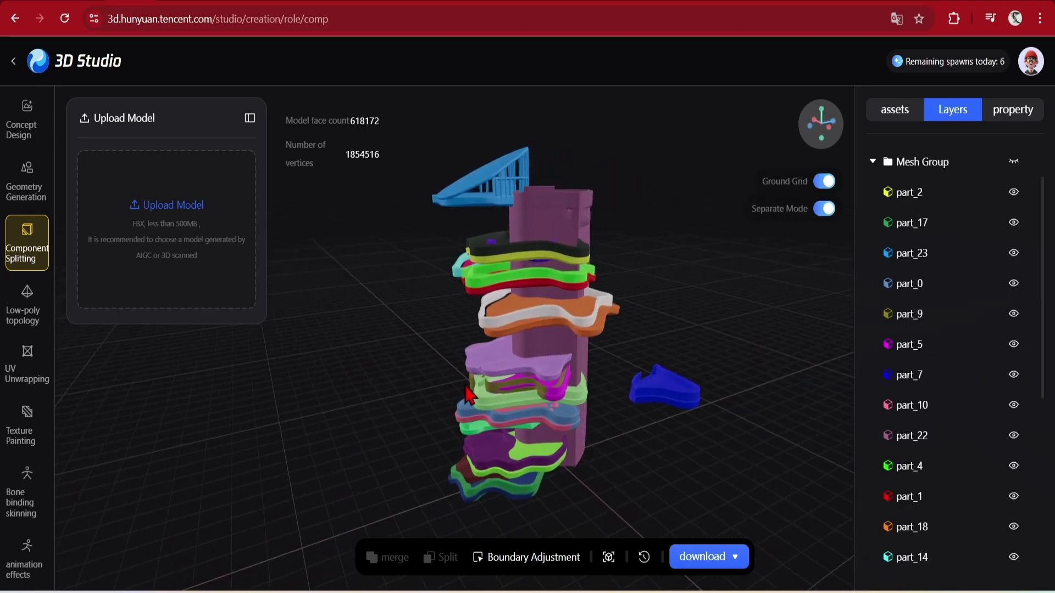
{"action": "left_click", "coordinate": [823, 209]}
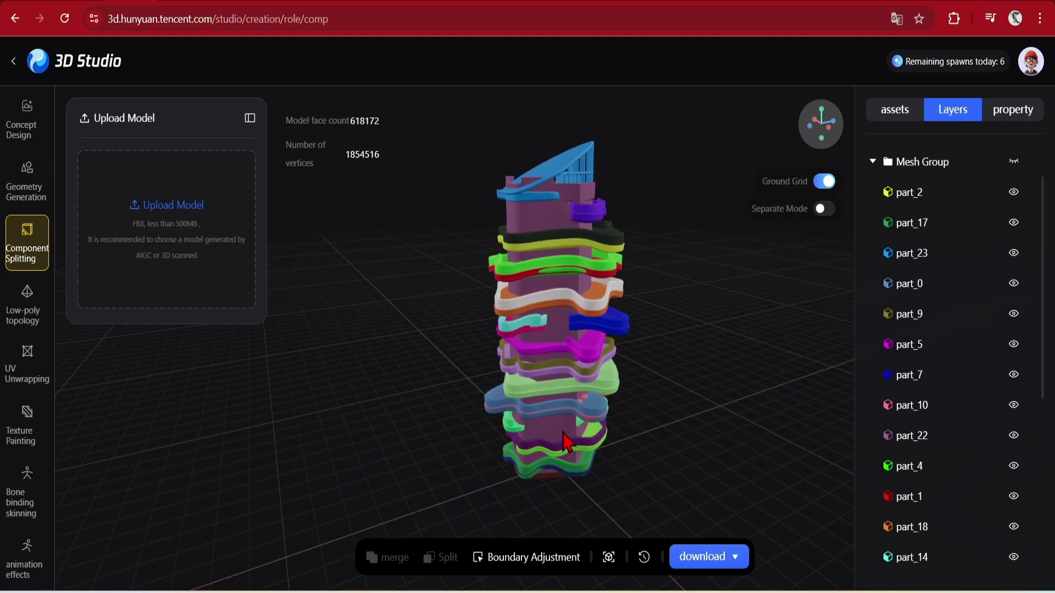
{"action": "left_click_drag", "start_coordinate": [565, 438], "coordinate": [549, 367]}
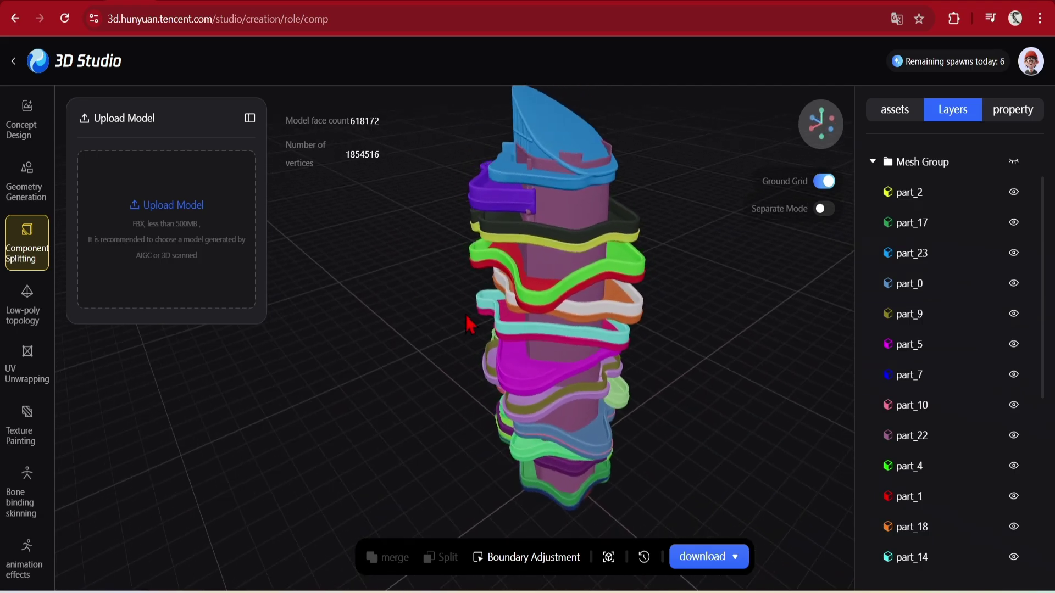
Try to split the blue balcony slab part_0 in two with a slightly shifted cutting box.
{"action": "left_click", "coordinate": [602, 439]}
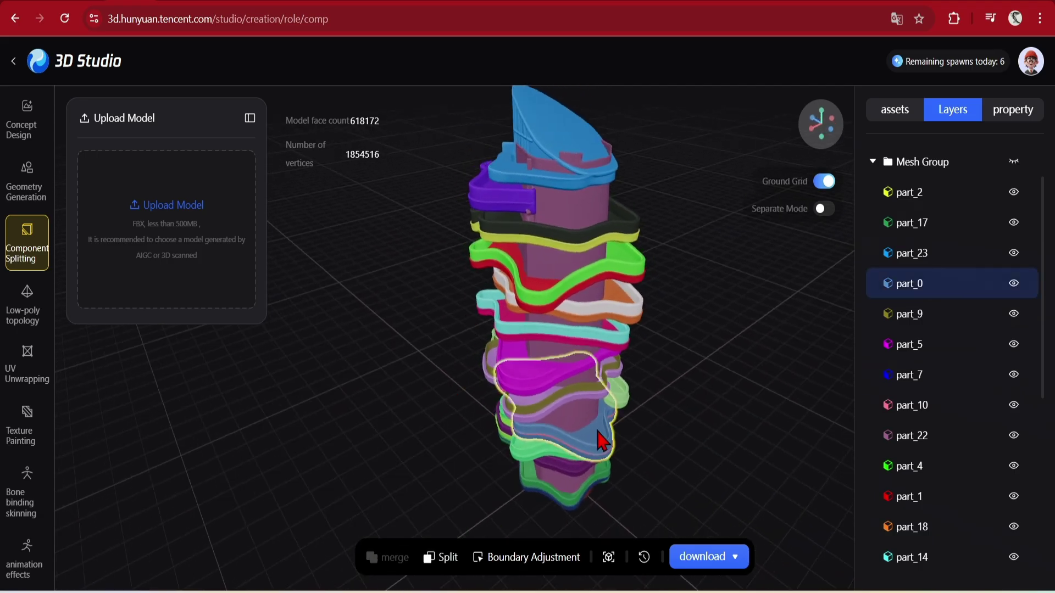
{"action": "left_click_drag", "start_coordinate": [410, 467], "coordinate": [471, 432]}
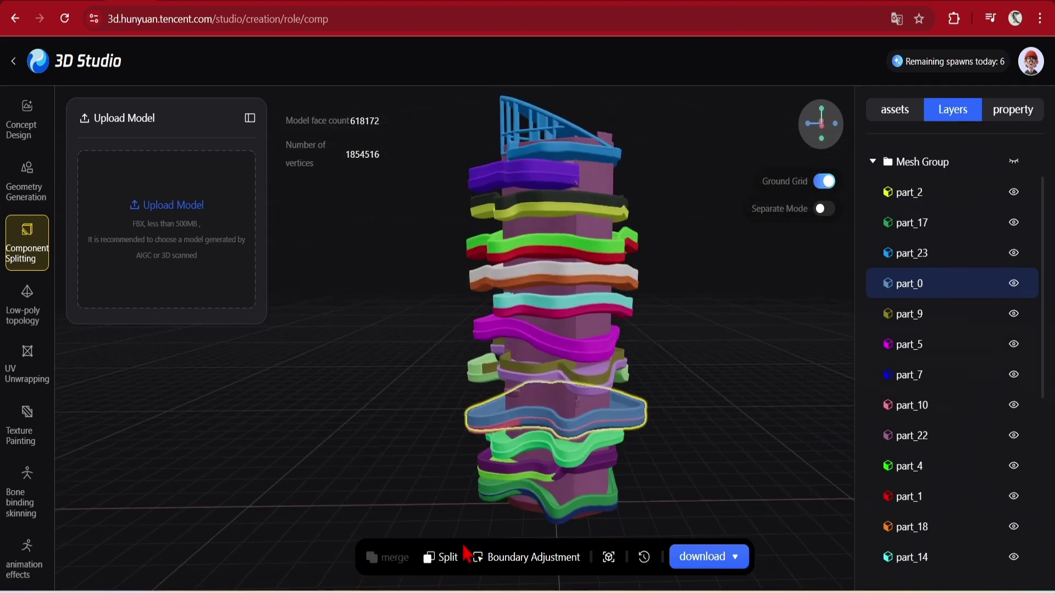
{"action": "left_click", "coordinate": [445, 560]}
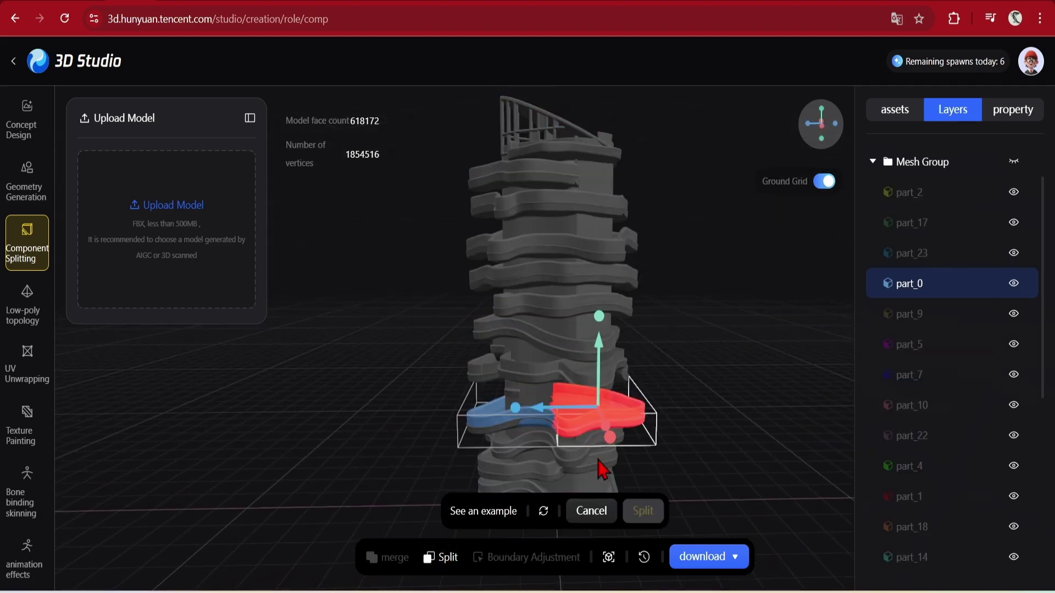
{"action": "mouse_move", "coordinate": [533, 422]}
{"action": "left_mouse_down"}
{"action": "mouse_move", "coordinate": [564, 417]}
{"action": "mouse_move", "coordinate": [550, 431]}
{"action": "left_mouse_up"}
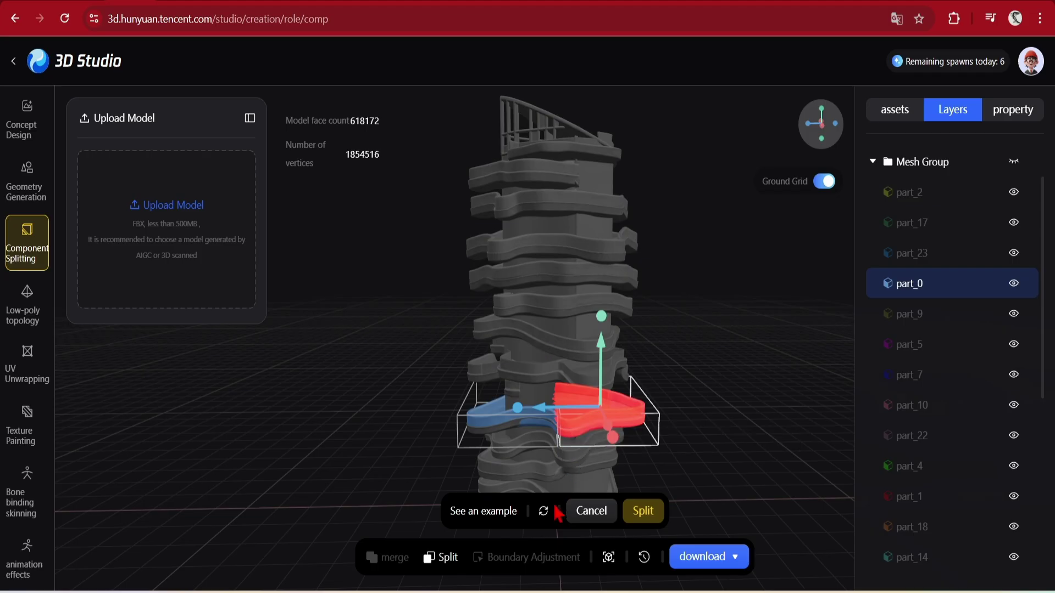
{"action": "left_click", "coordinate": [586, 514]}
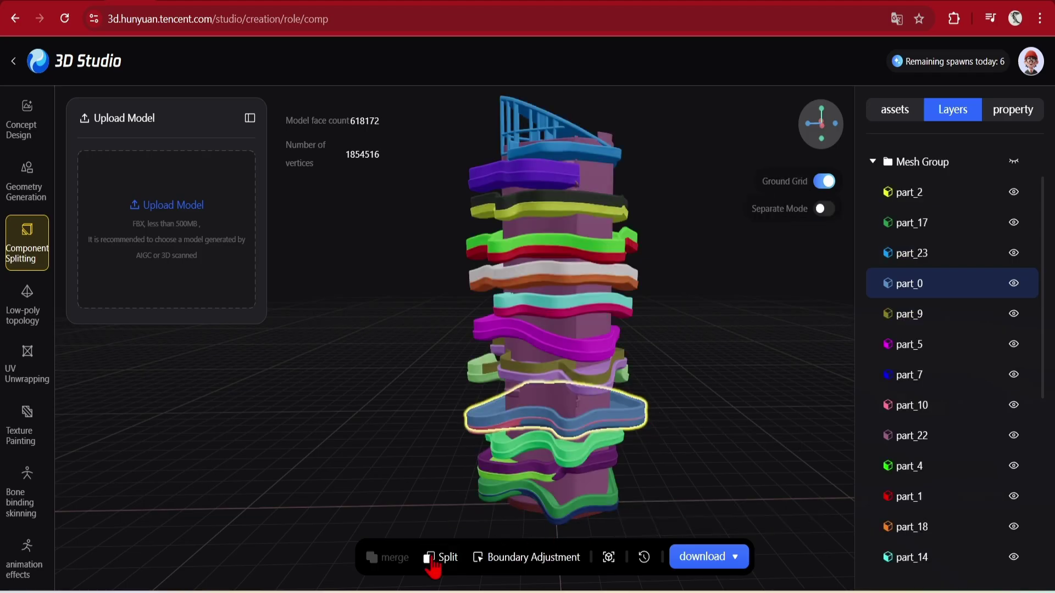
Merge part_10 with the tower core part_22 and download the part-separated model in fbx format.
{"action": "left_click", "coordinate": [548, 491]}
{"action": "left_click", "coordinate": [498, 417]}
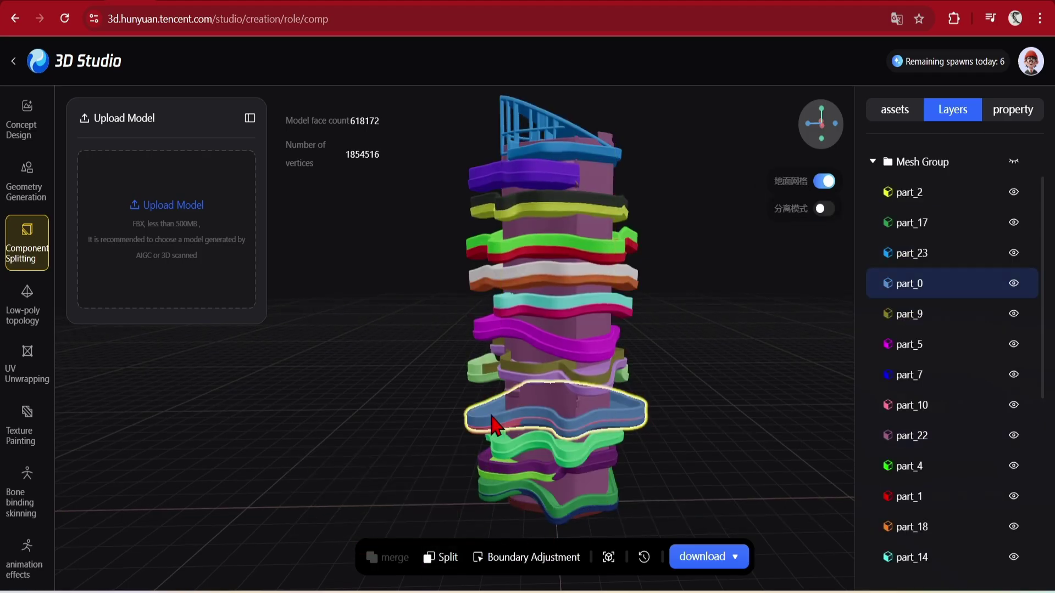
{"action": "left_click", "coordinate": [934, 408]}
{"action": "left_click", "coordinate": [946, 439], "text": "shift"}
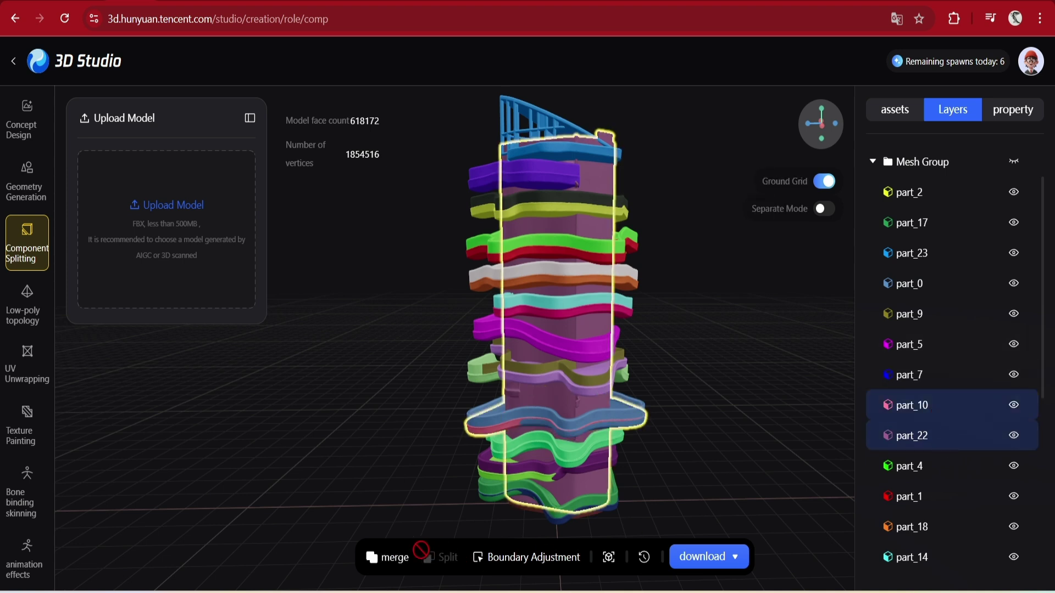
{"action": "left_click", "coordinate": [403, 570]}
{"action": "left_click", "coordinate": [736, 561]}
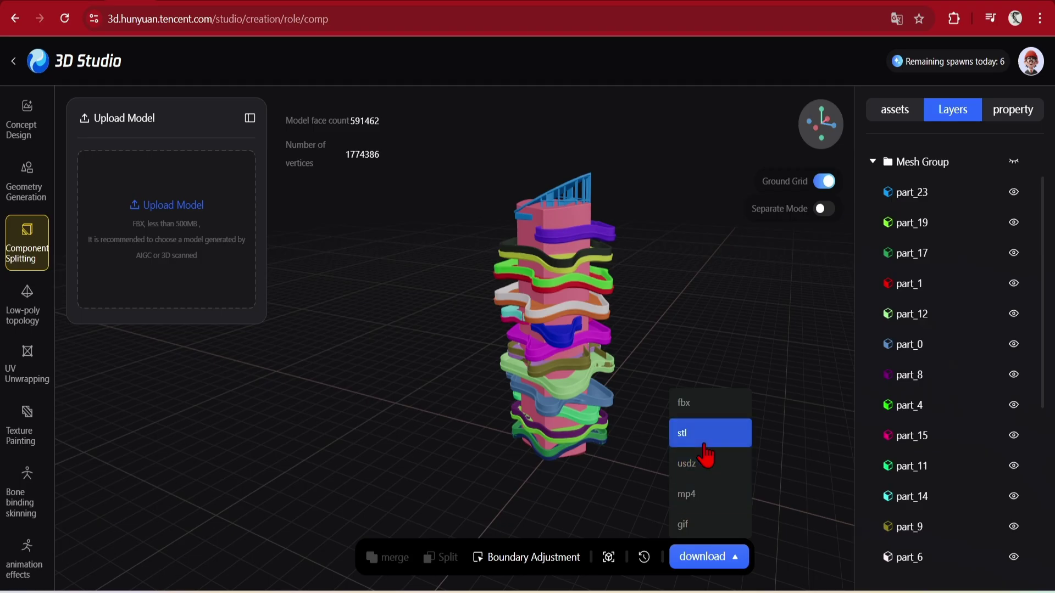
{"action": "left_click", "coordinate": [696, 412]}
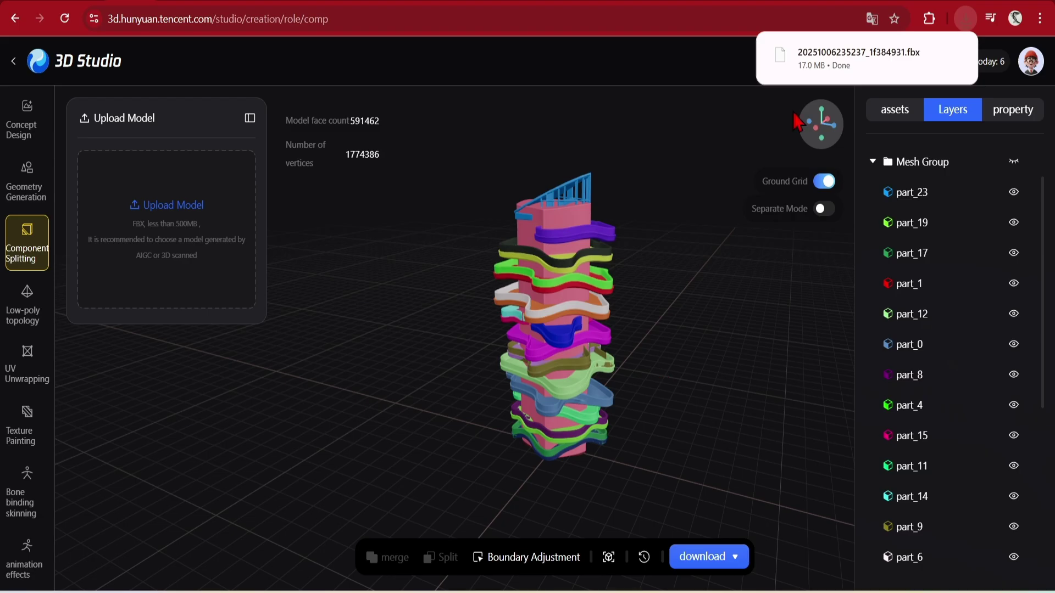
Generate a low-poly topology of the tower with the middle face count and triangular faces, and inspect the wireframe.
{"action": "left_click", "coordinate": [22, 309]}
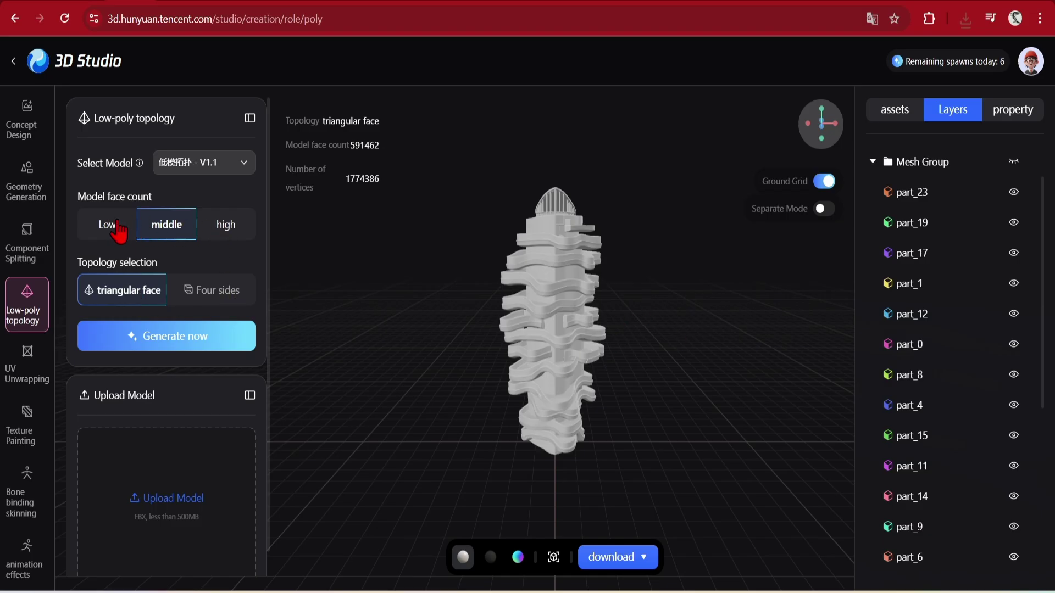
{"action": "left_click", "coordinate": [206, 297]}
{"action": "left_click", "coordinate": [147, 297]}
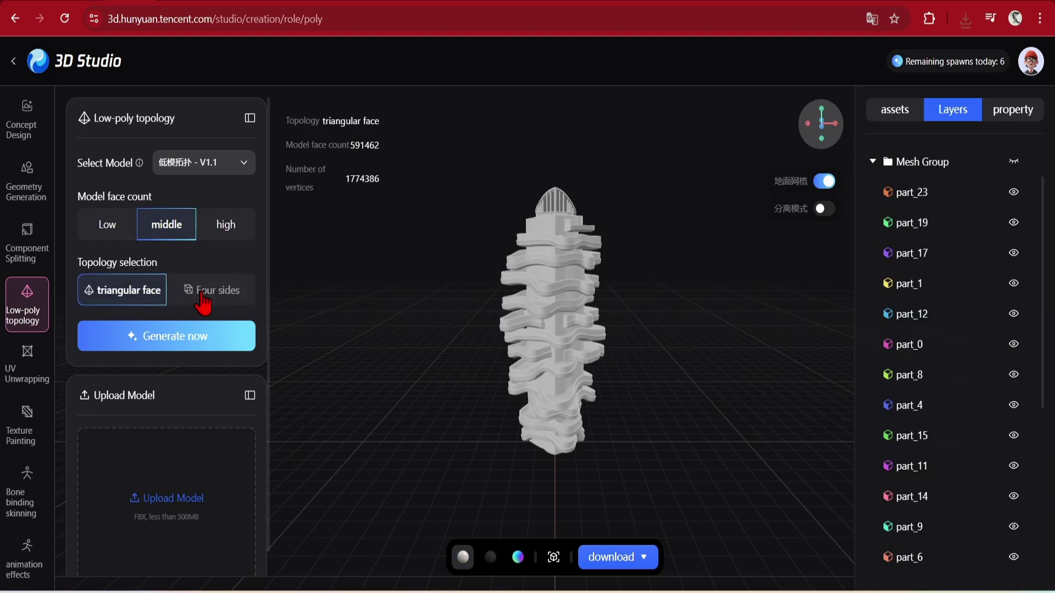
{"action": "left_click", "coordinate": [219, 341]}
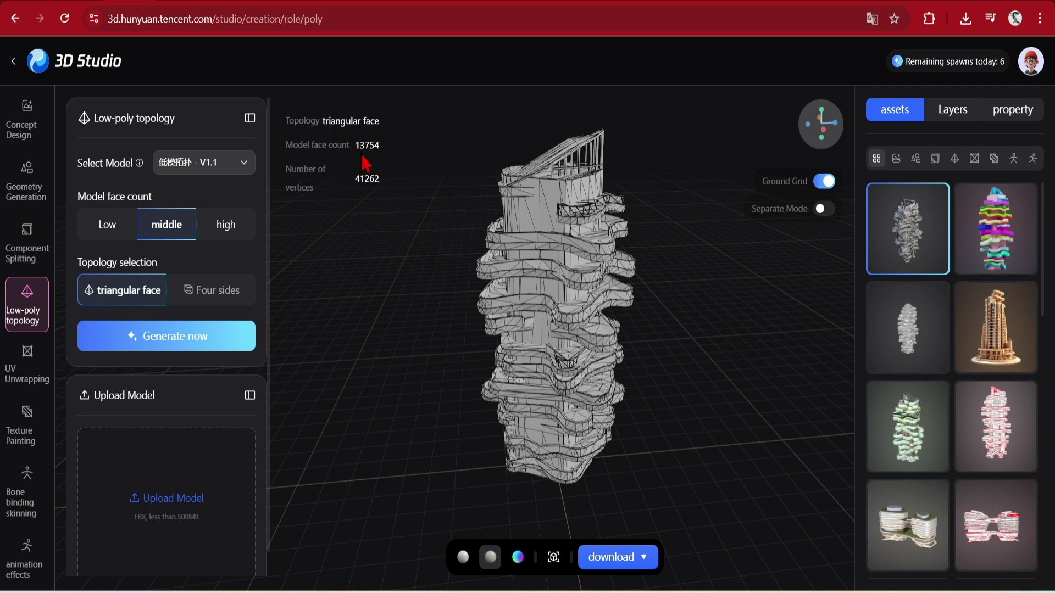
{"action": "left_click_drag", "start_coordinate": [572, 275], "coordinate": [602, 289]}
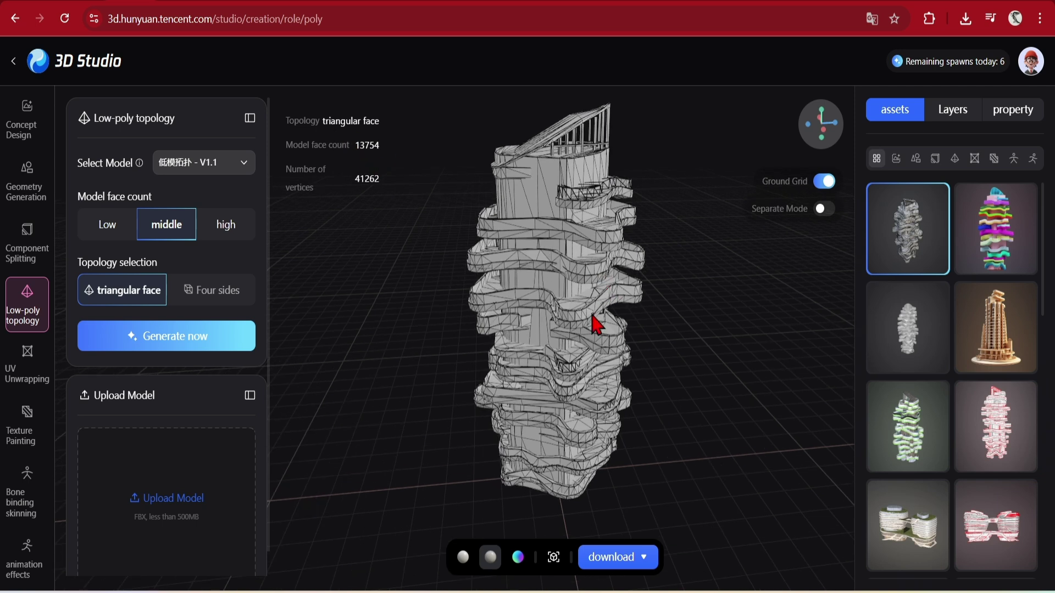
{"action": "left_click_drag", "start_coordinate": [603, 329], "coordinate": [270, 360]}
Unwrap the low-poly tower with Smart UV Unwrap and inspect its textured version in Texture Painting.
{"action": "left_click", "coordinate": [25, 376]}
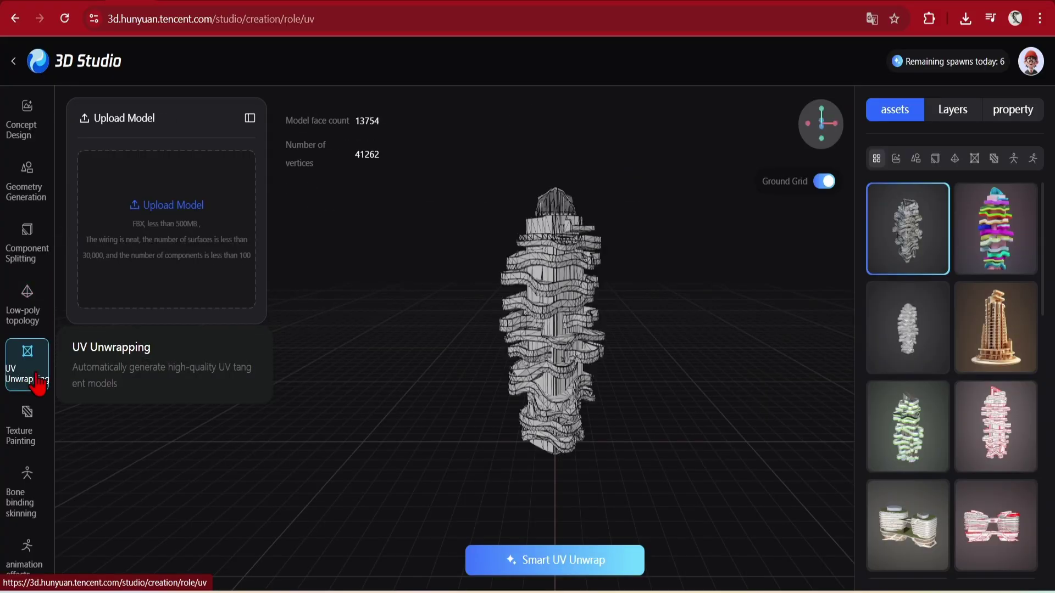
{"action": "left_click", "coordinate": [584, 566]}
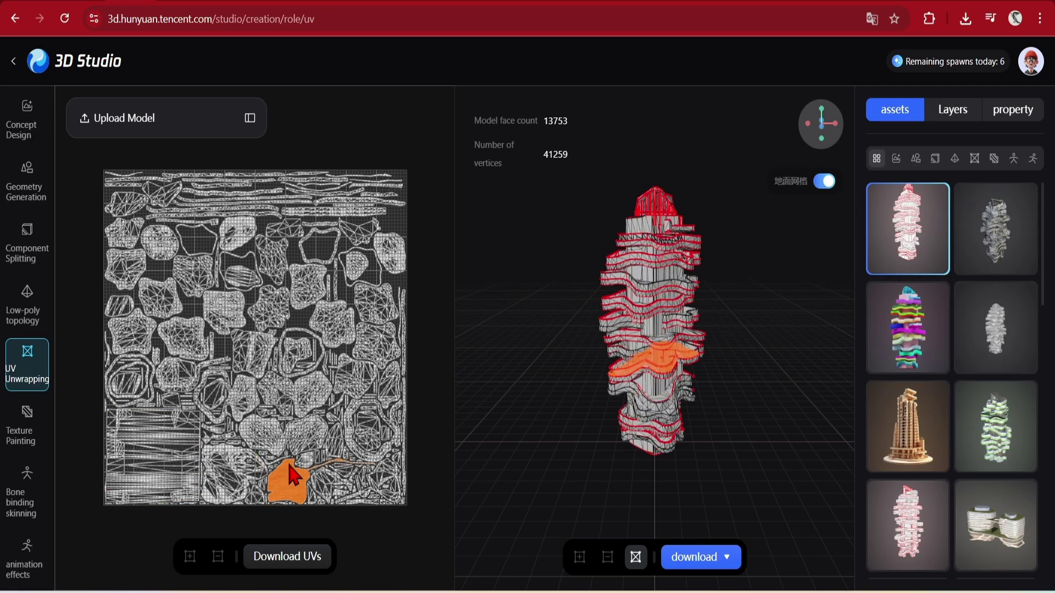
{"action": "left_click", "coordinate": [26, 440]}
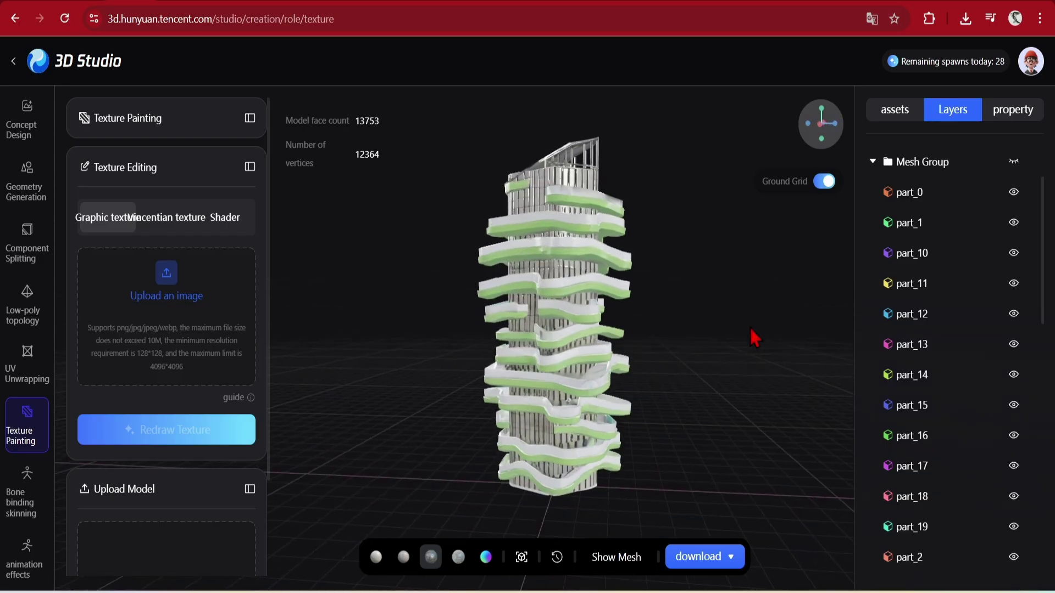
{"action": "left_click_drag", "start_coordinate": [468, 270], "coordinate": [538, 282]}
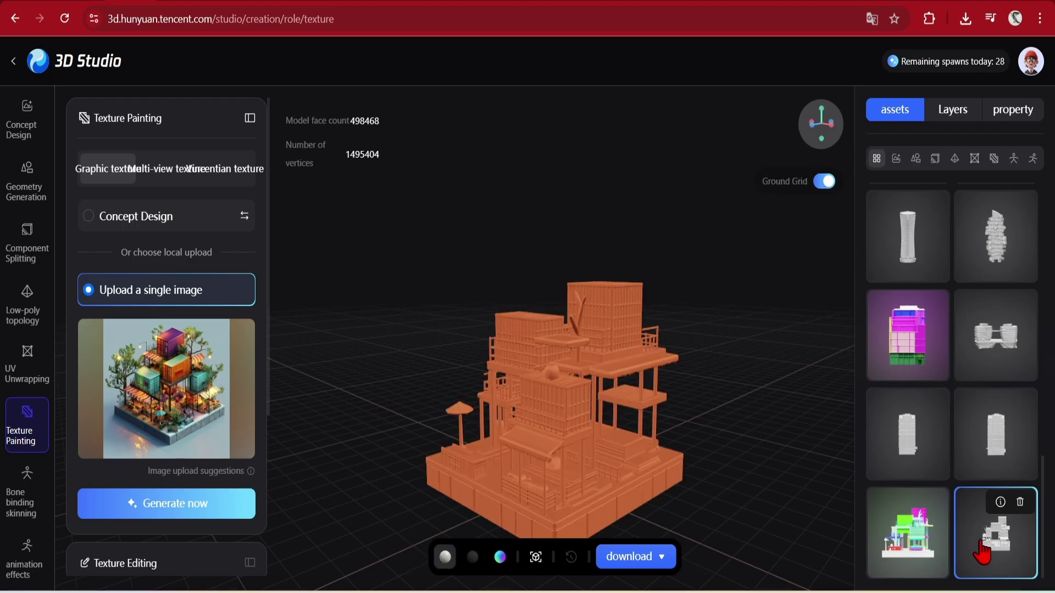
Inspect the container-building asset as a single mesh and as separated parts, and examine the part-separated twin-tower asset from several angles.
{"action": "left_click_drag", "start_coordinate": [713, 429], "coordinate": [780, 450]}
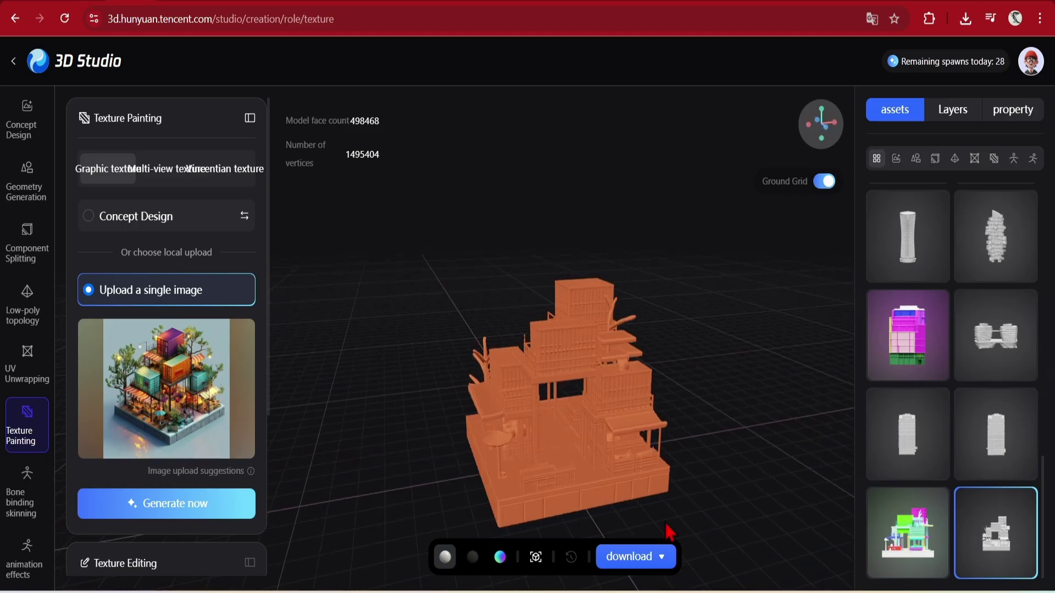
{"action": "left_click", "coordinate": [445, 557]}
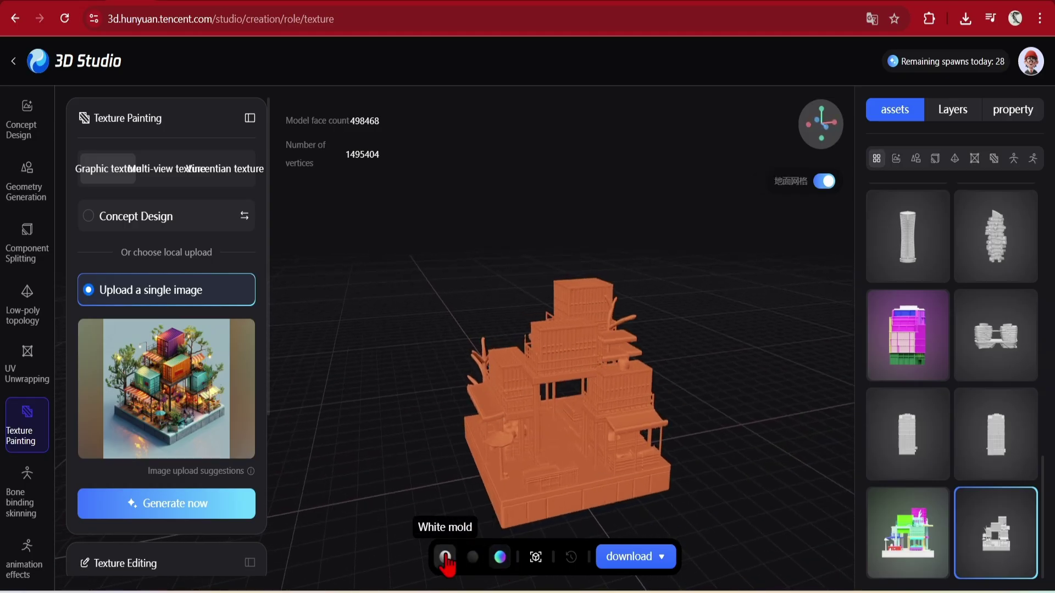
{"action": "left_click", "coordinate": [912, 552]}
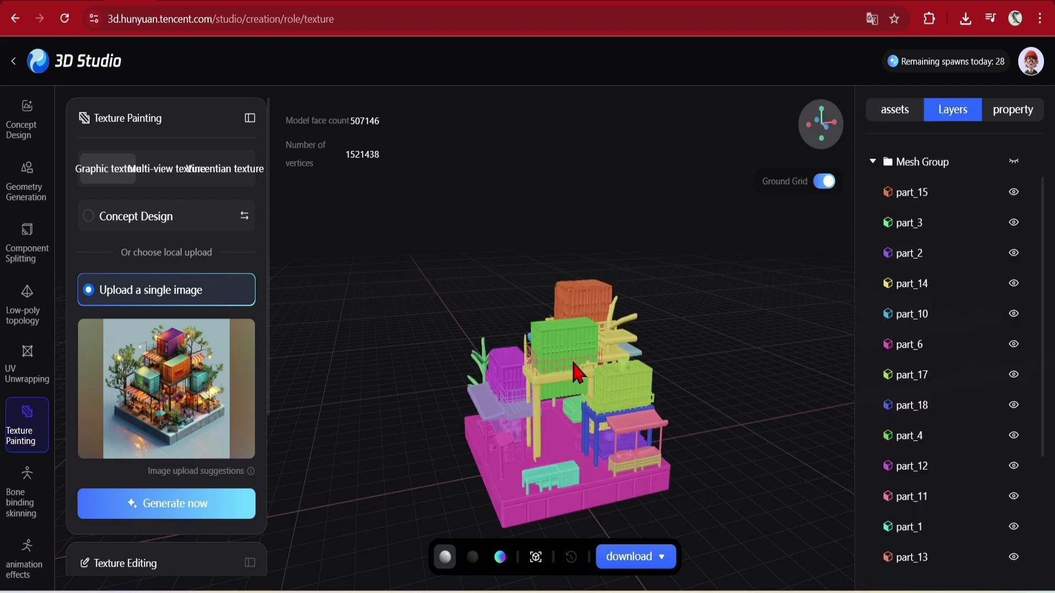
{"action": "left_click", "coordinate": [574, 371]}
{"action": "left_click_drag", "start_coordinate": [418, 494], "coordinate": [707, 438]}
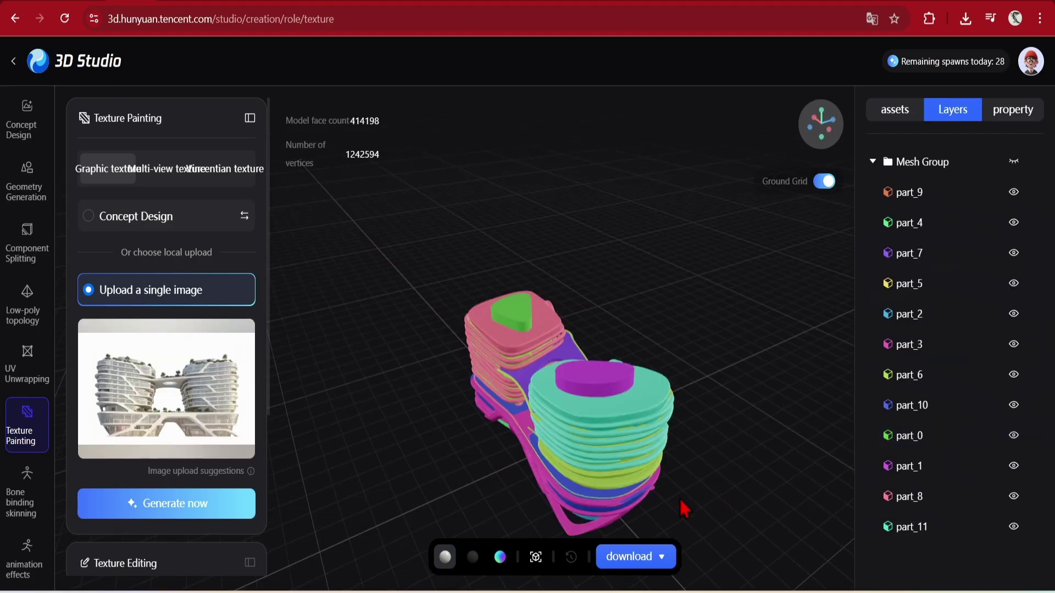
{"action": "left_click_drag", "start_coordinate": [693, 513], "coordinate": [763, 465]}
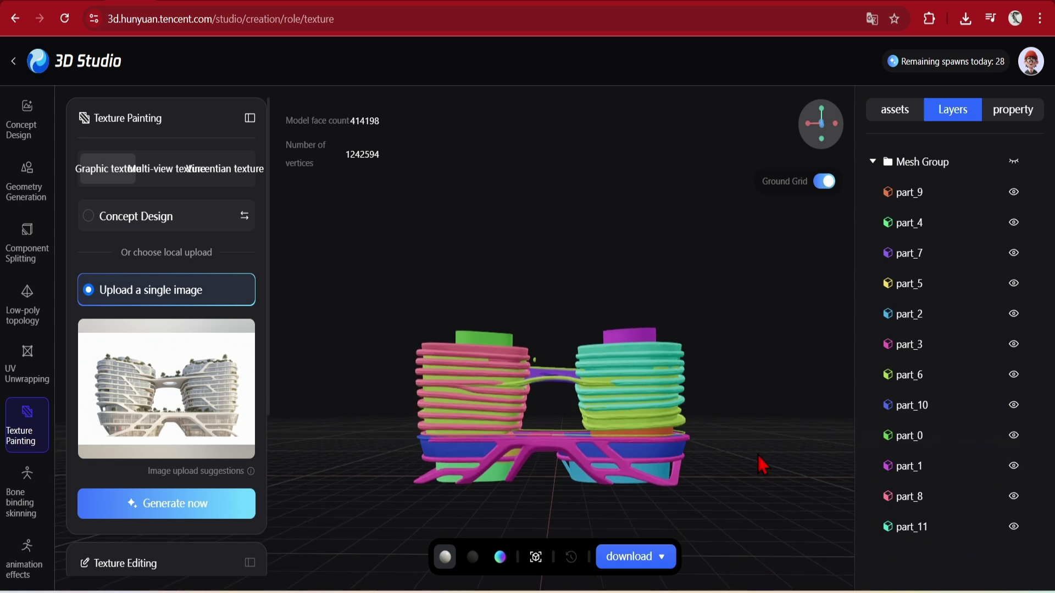
Highlight the base frame part_3 and the connecting bridge in the part-separated twin-tower model.
{"action": "left_click", "coordinate": [633, 486]}
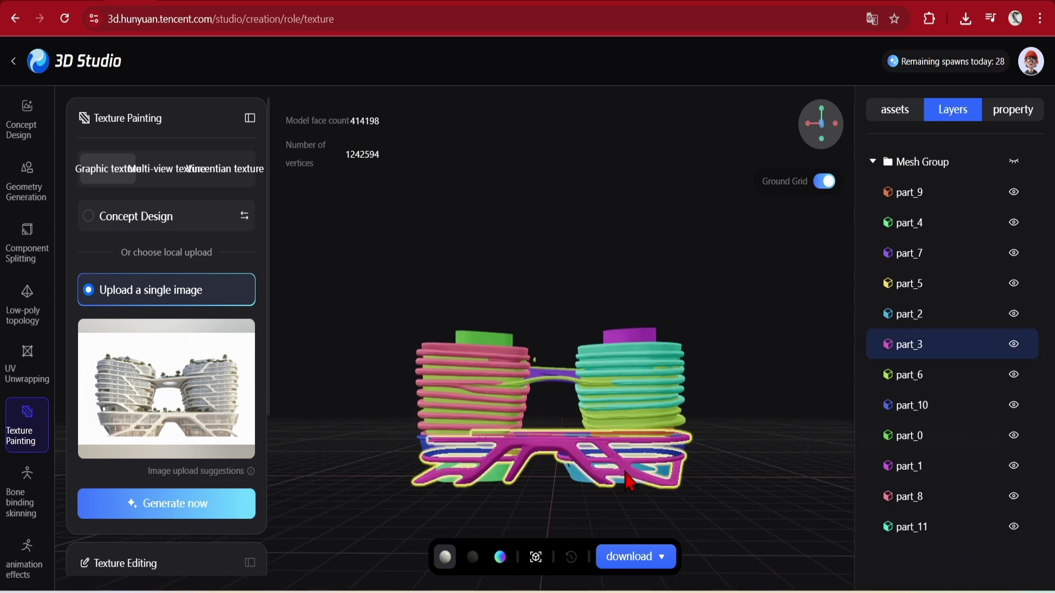
{"action": "left_click", "coordinate": [521, 374]}
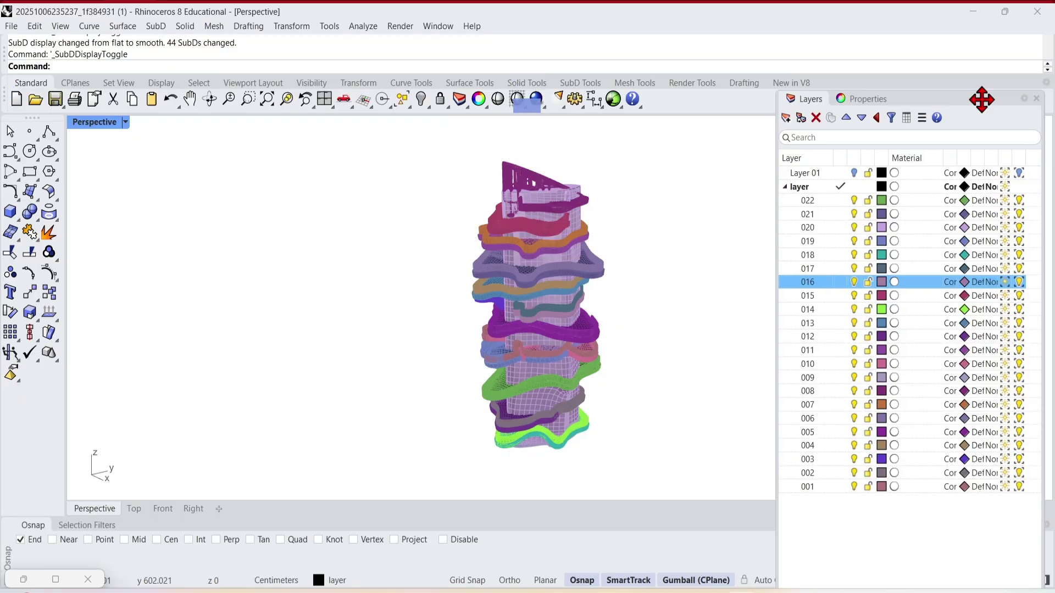
Switch to Rhino and examine the imported tower's balcony SubDs up close, toggling their flat and smooth display.
{"action": "scroll", "coordinate": [523, 283], "scroll_direction": "up", "scroll_amount": 5}
{"action": "right_click_drag", "start_coordinate": [490, 303], "coordinate": [401, 334]}
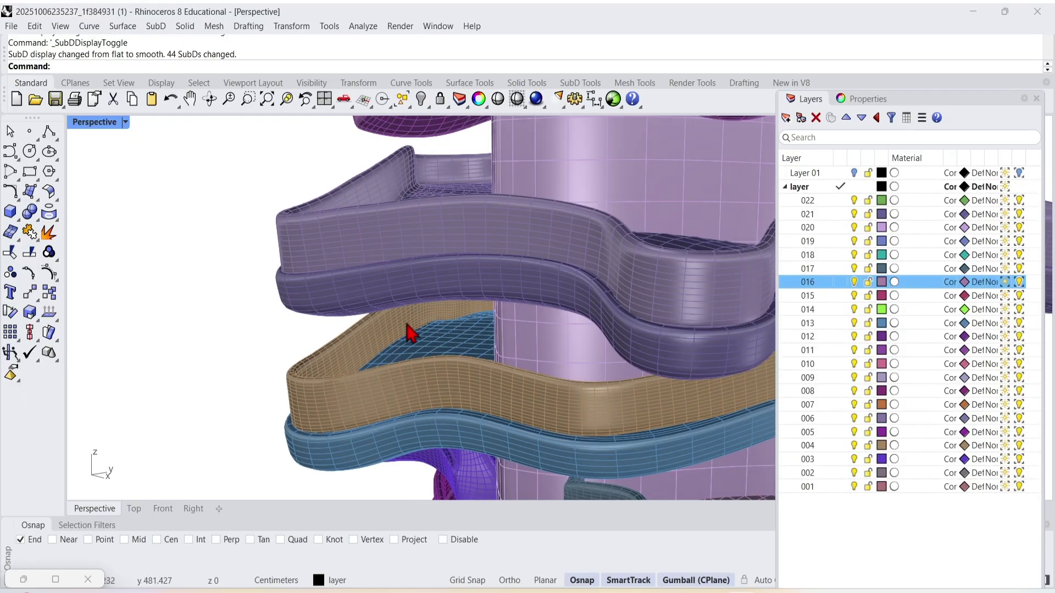
{"action": "key", "text": "Tab"}
{"action": "scroll", "coordinate": [478, 252], "scroll_direction": "down", "scroll_amount": 5}
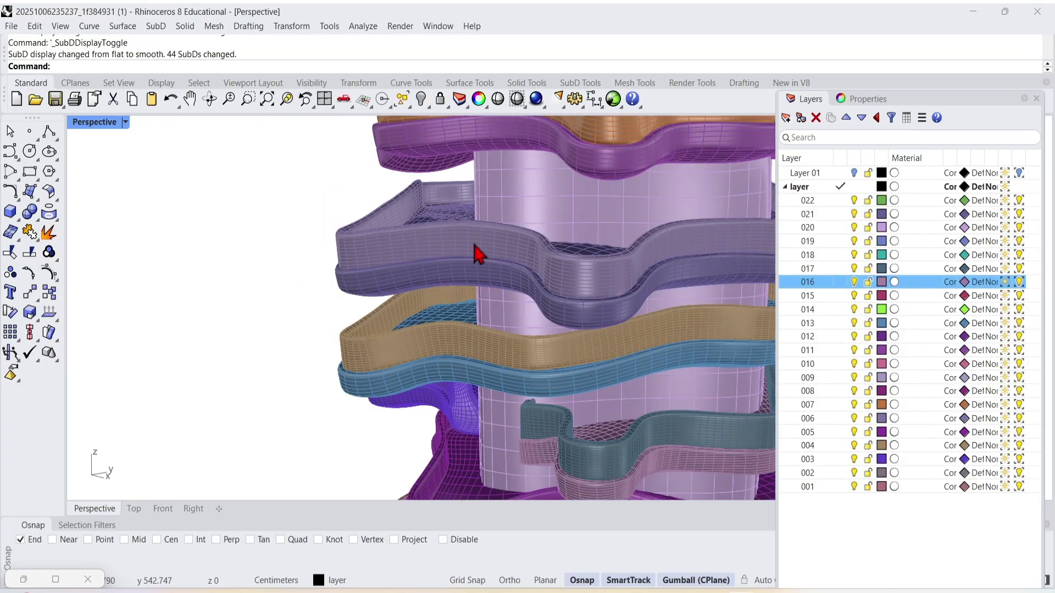
{"action": "left_click", "coordinate": [858, 256]}
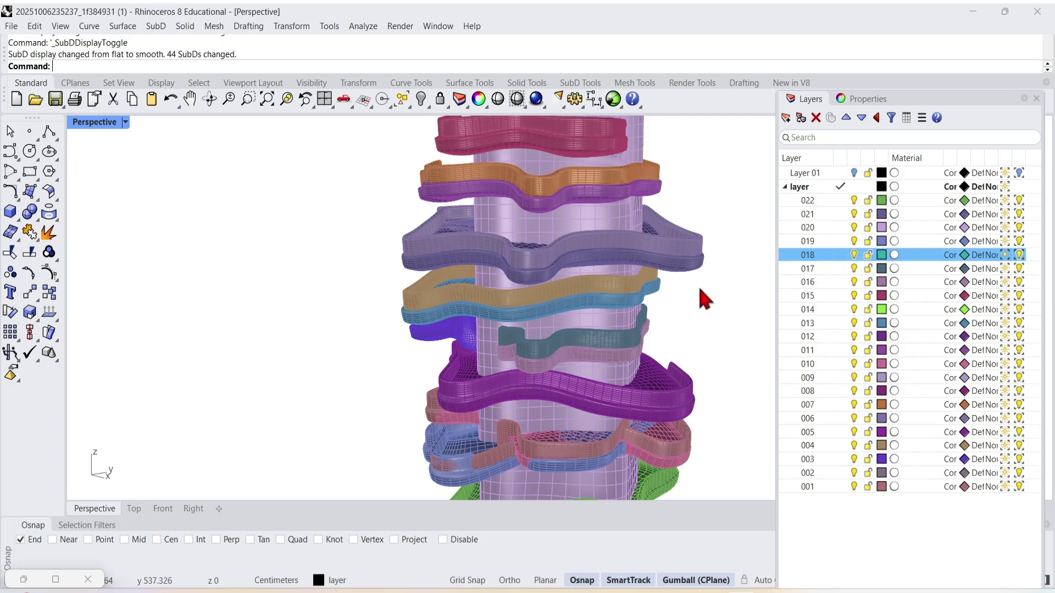
Set the Perspective viewport to Arctic display mode and examine the whole tower from several angles.
{"action": "scroll", "coordinate": [704, 299], "scroll_direction": "down", "scroll_amount": 4}
{"action": "left_click", "coordinate": [125, 122]}
{"action": "left_click", "coordinate": [203, 236]}
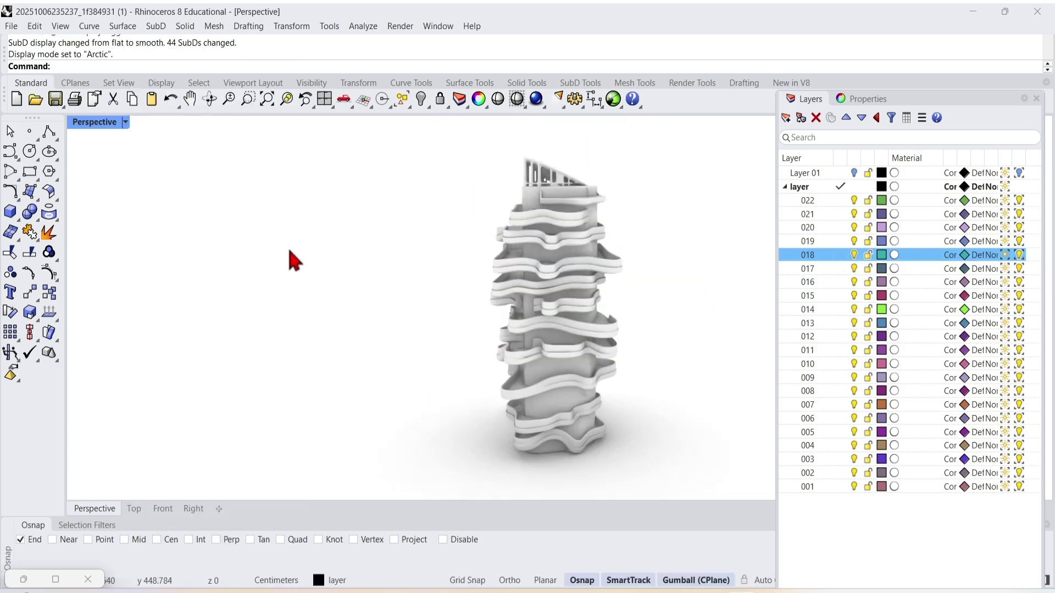
{"action": "right_click_drag", "start_coordinate": [289, 259], "coordinate": [713, 412]}
{"action": "scroll", "coordinate": [654, 341], "scroll_direction": "up", "scroll_amount": 3}
{"action": "right_click_drag", "start_coordinate": [654, 342], "coordinate": [610, 313]}
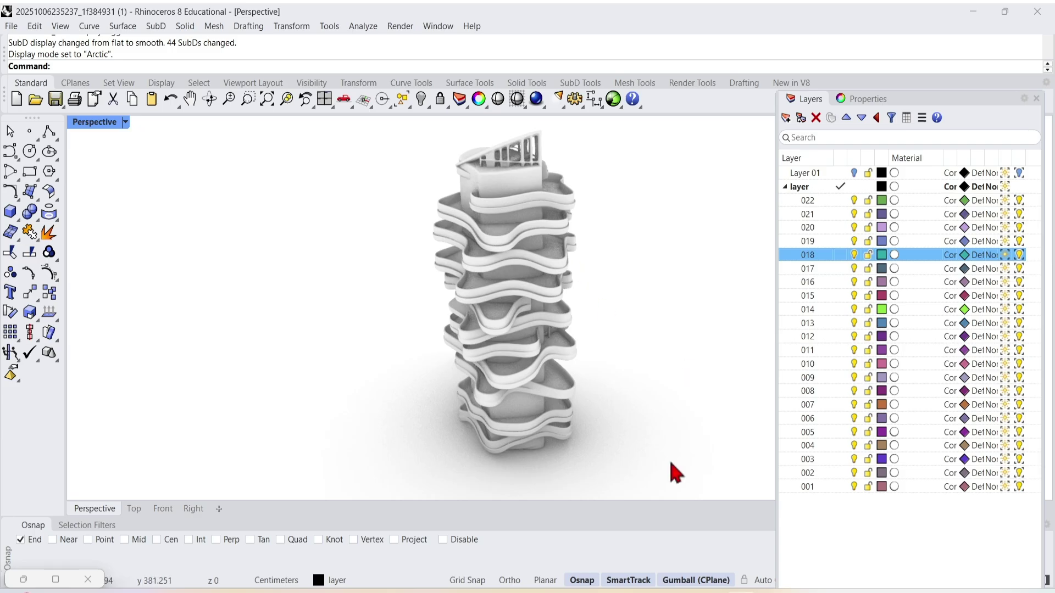
Select the SubDs of the tower's upper balconies together and clear the selection.
{"action": "left_click_drag", "start_coordinate": [674, 471], "coordinate": [443, 207]}
{"action": "left_click", "coordinate": [443, 207]}
{"action": "right_click_drag", "start_coordinate": [443, 207], "coordinate": [557, 269]}
{"action": "left_click_drag", "start_coordinate": [627, 286], "coordinate": [569, 207]}
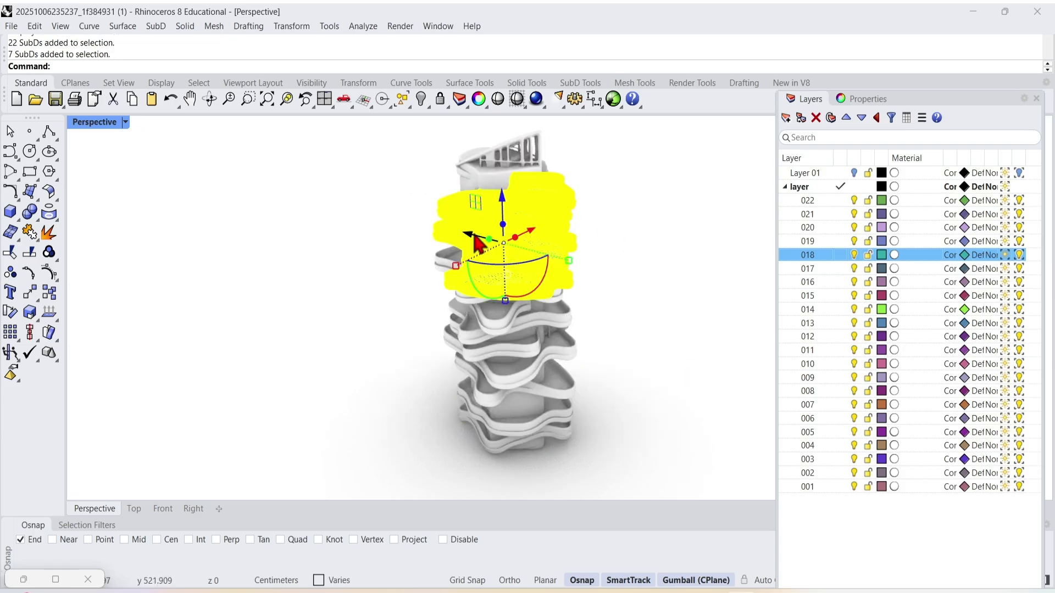
{"action": "left_click_drag", "start_coordinate": [475, 238], "coordinate": [627, 302]}
{"action": "left_click", "coordinate": [667, 417]}
{"action": "scroll", "coordinate": [744, 280], "scroll_direction": "down", "scroll_amount": 2}
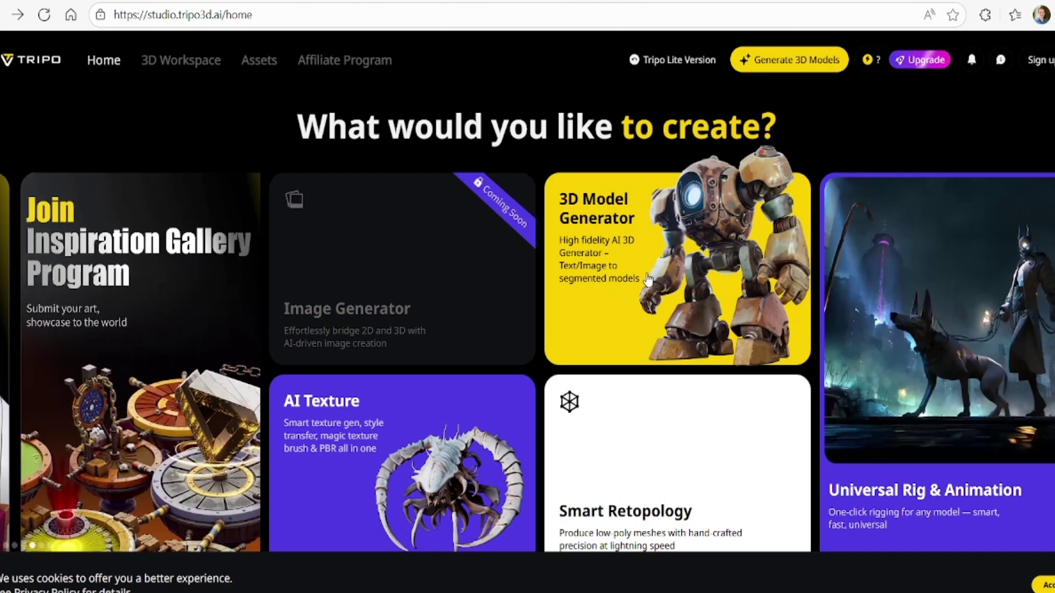
Switch to the Tripo Studio home page and look through its feature cards.
{"action": "scroll", "coordinate": [649, 449], "scroll_direction": "down", "scroll_amount": 1}
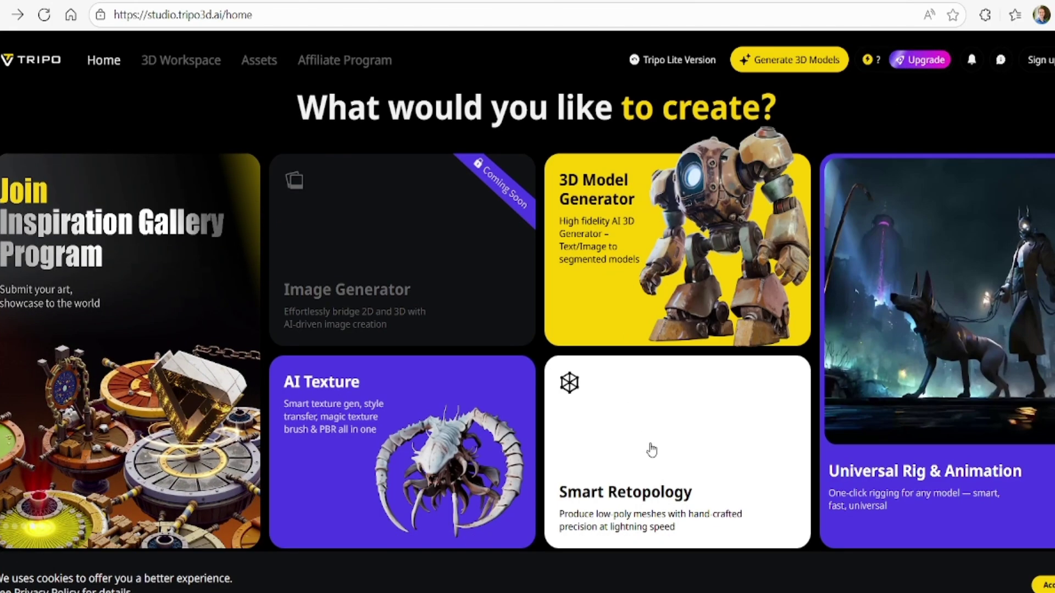
{"action": "scroll", "coordinate": [652, 446], "scroll_direction": "down", "scroll_amount": 4}
{"action": "scroll", "coordinate": [665, 434], "scroll_direction": "up", "scroll_amount": 3}
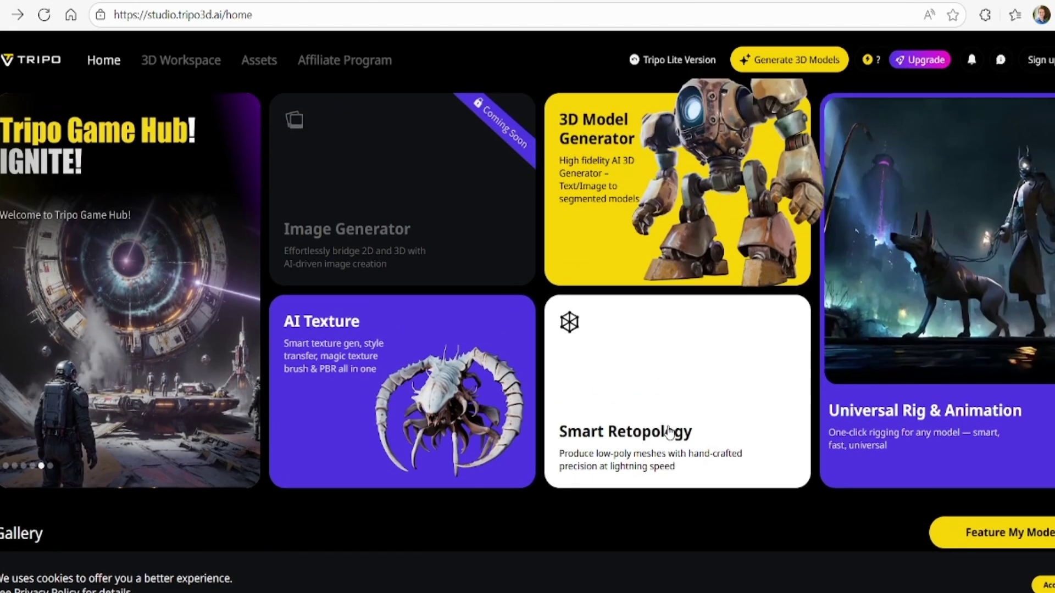
{"action": "scroll", "coordinate": [669, 432], "scroll_direction": "up", "scroll_amount": 1}
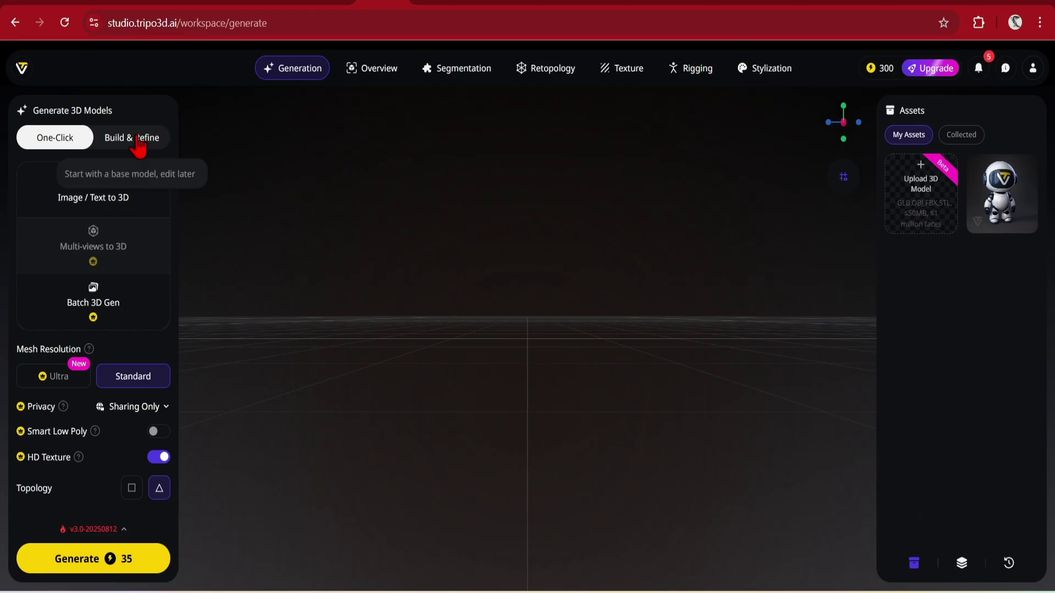
Choose Build & Refine generation in the Tripo workspace and load the twin-tower image as the Image / Text to 3D reference.
{"action": "left_click", "coordinate": [137, 139]}
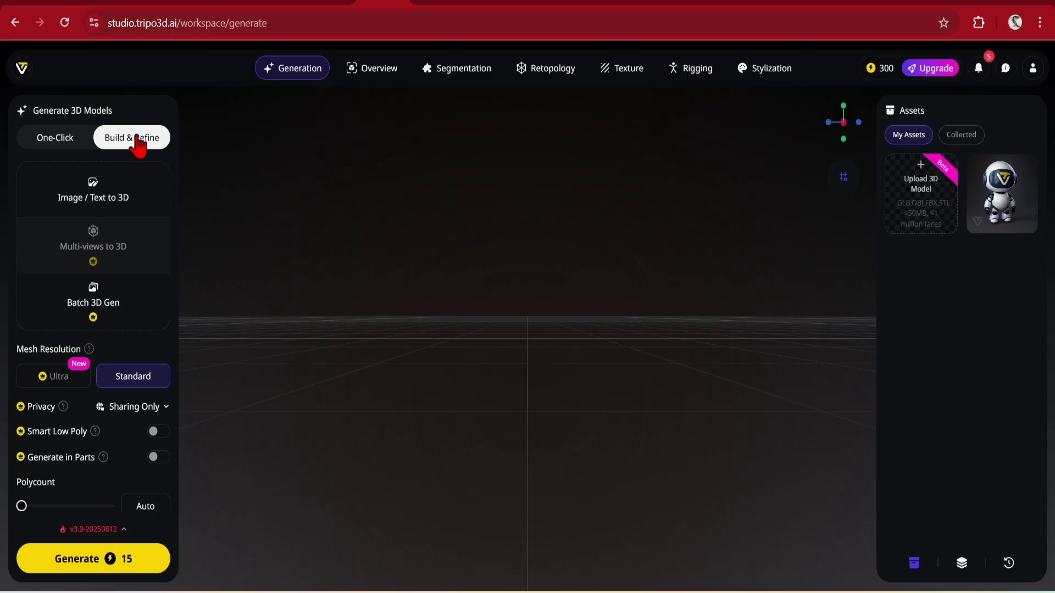
{"action": "left_click", "coordinate": [105, 187]}
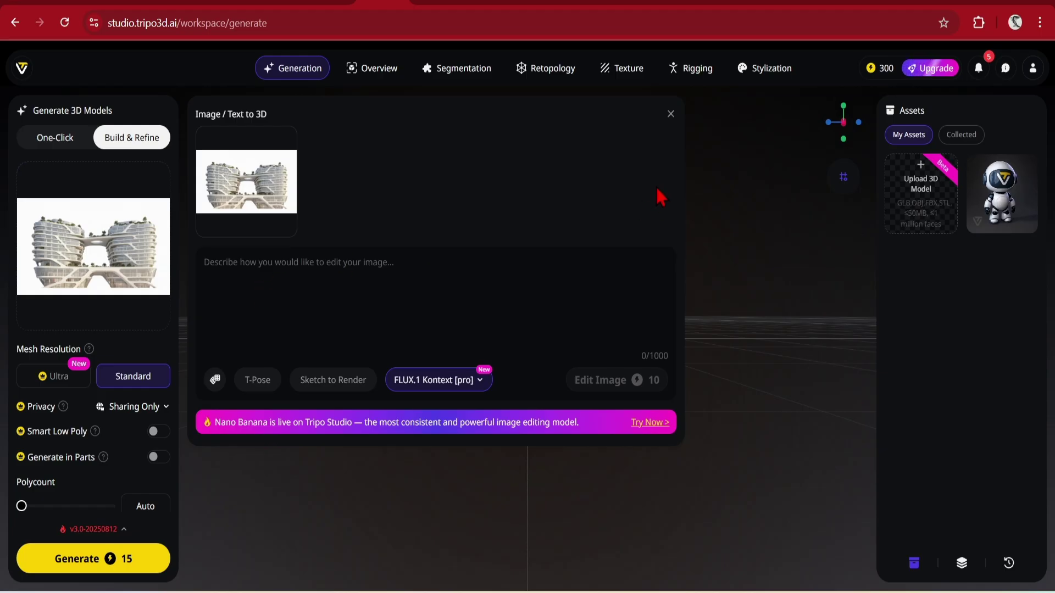
{"action": "left_click", "coordinate": [670, 114]}
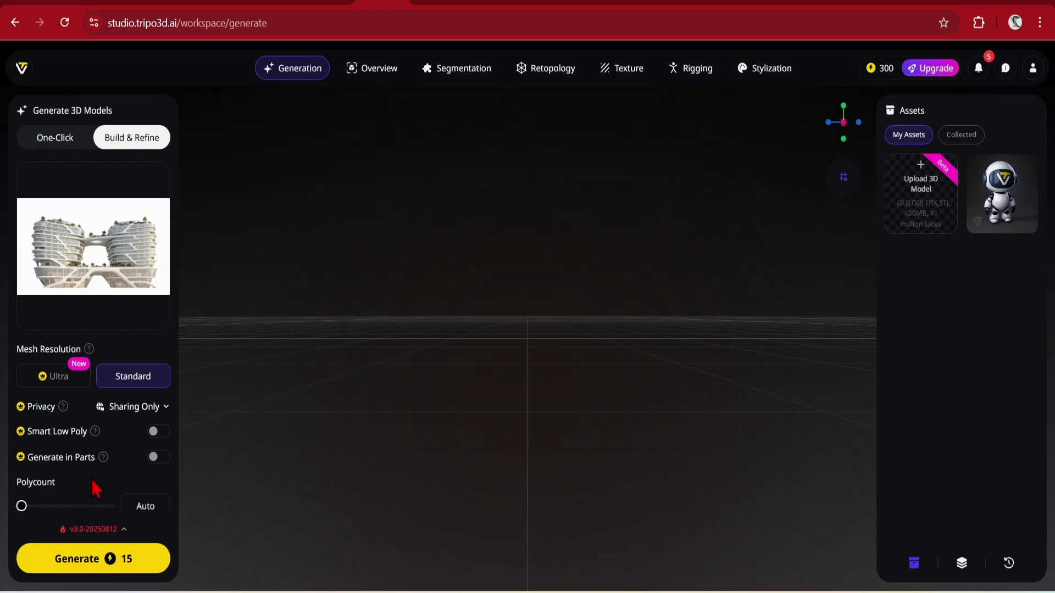
Set the model's privacy to Private and generate it with Standard mesh resolution and Auto polycount.
{"action": "scroll", "coordinate": [96, 488], "scroll_direction": "down", "scroll_amount": 1}
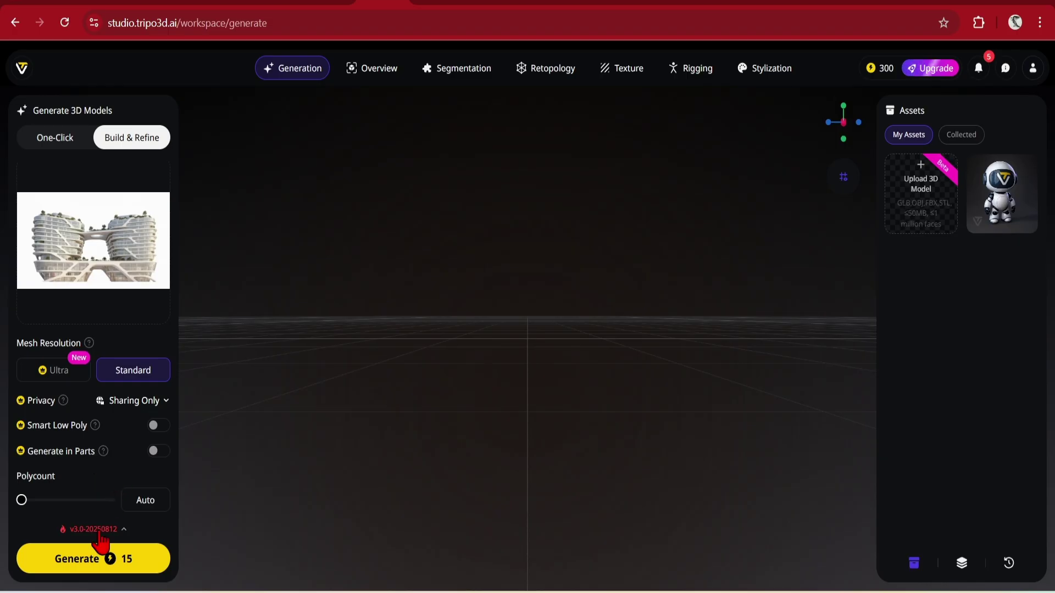
{"action": "left_click", "coordinate": [160, 401]}
{"action": "left_click", "coordinate": [140, 450]}
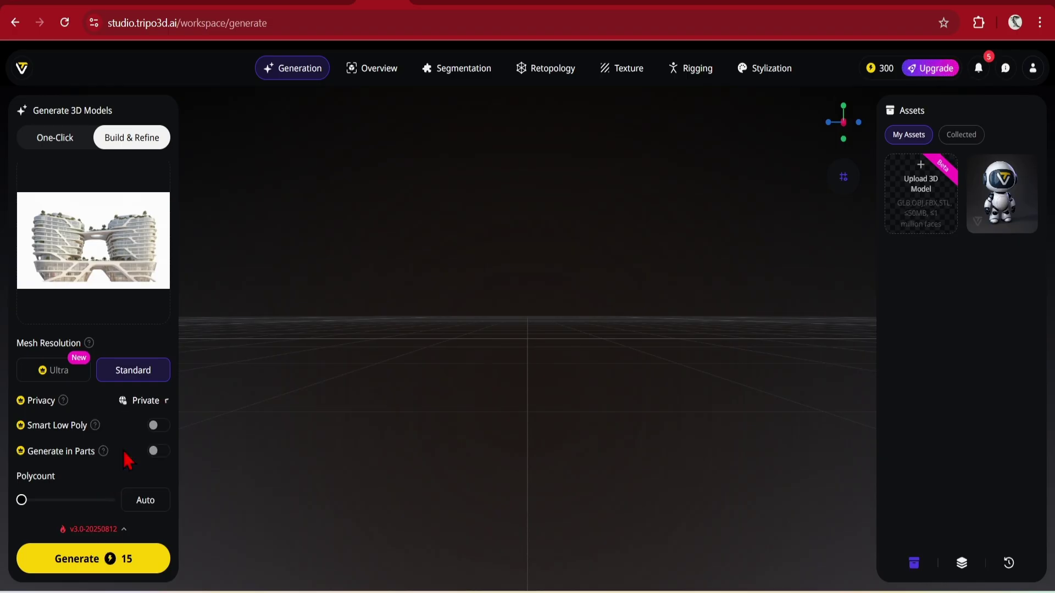
{"action": "left_click", "coordinate": [67, 559]}
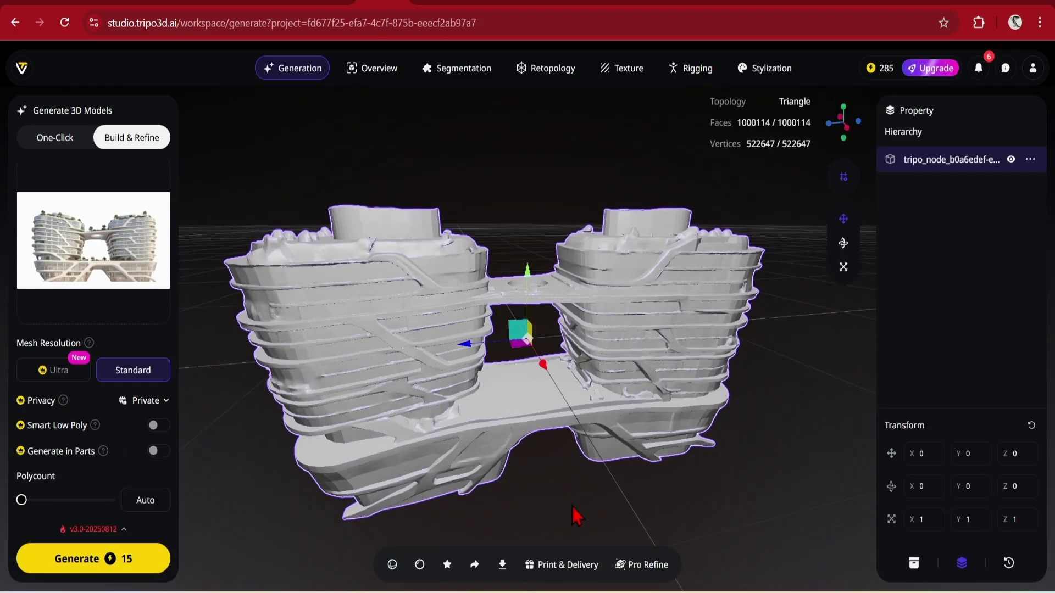
Inspect the wireframe of the generated twin-tower mesh and view the model's overview information.
{"action": "left_click", "coordinate": [419, 564]}
{"action": "left_click", "coordinate": [527, 499]}
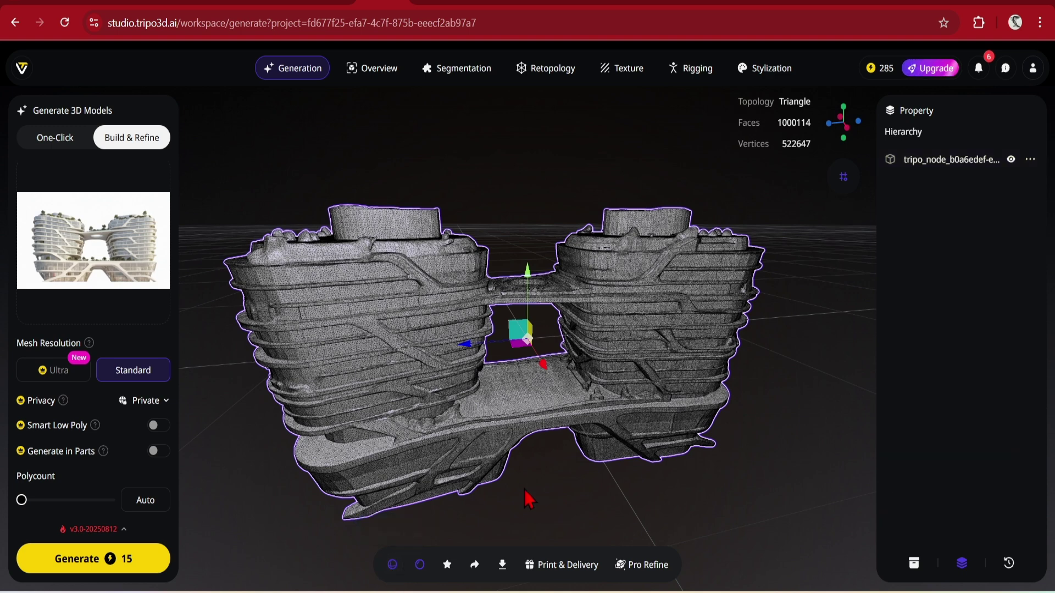
{"action": "scroll", "coordinate": [416, 357], "scroll_direction": "up", "scroll_amount": 3}
{"action": "scroll", "coordinate": [416, 357], "scroll_direction": "up", "scroll_amount": 5}
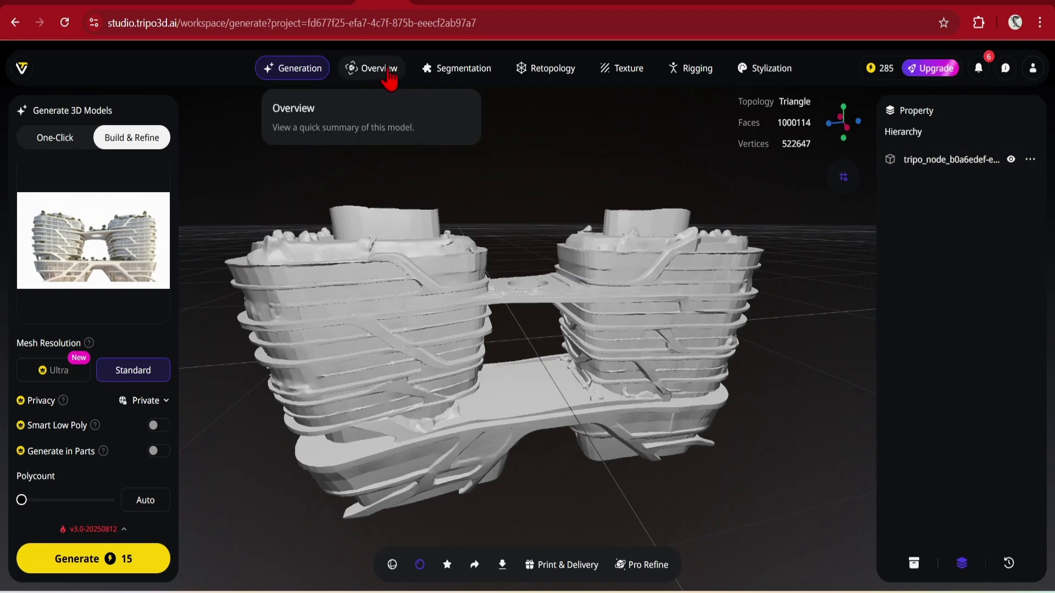
{"action": "left_click", "coordinate": [385, 74]}
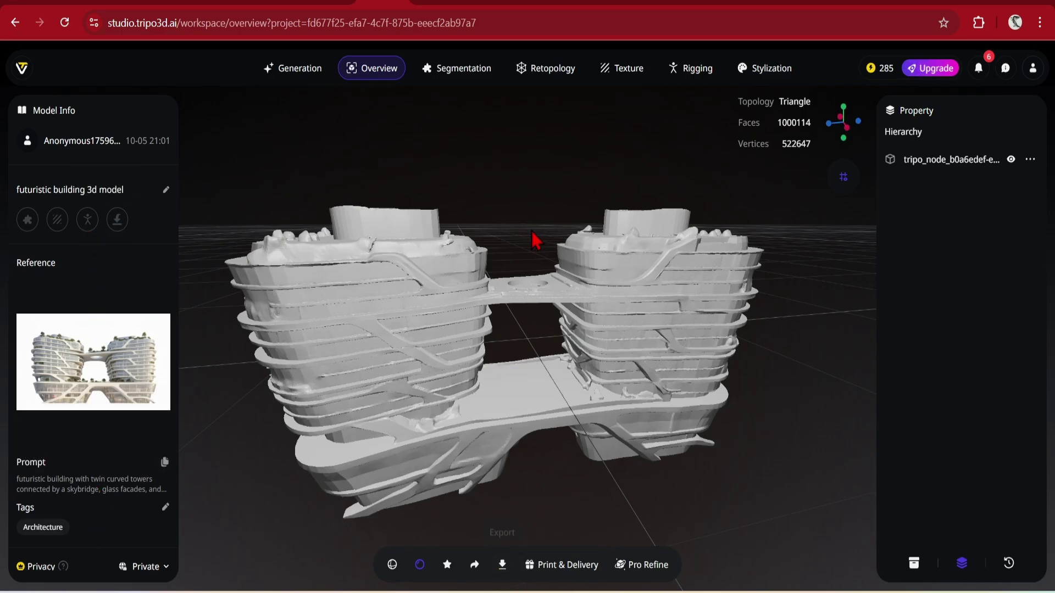
Segment the twin-tower model automatically into parts, and check the base tripo_part_5 by toggling its visibility.
{"action": "left_click", "coordinate": [459, 74]}
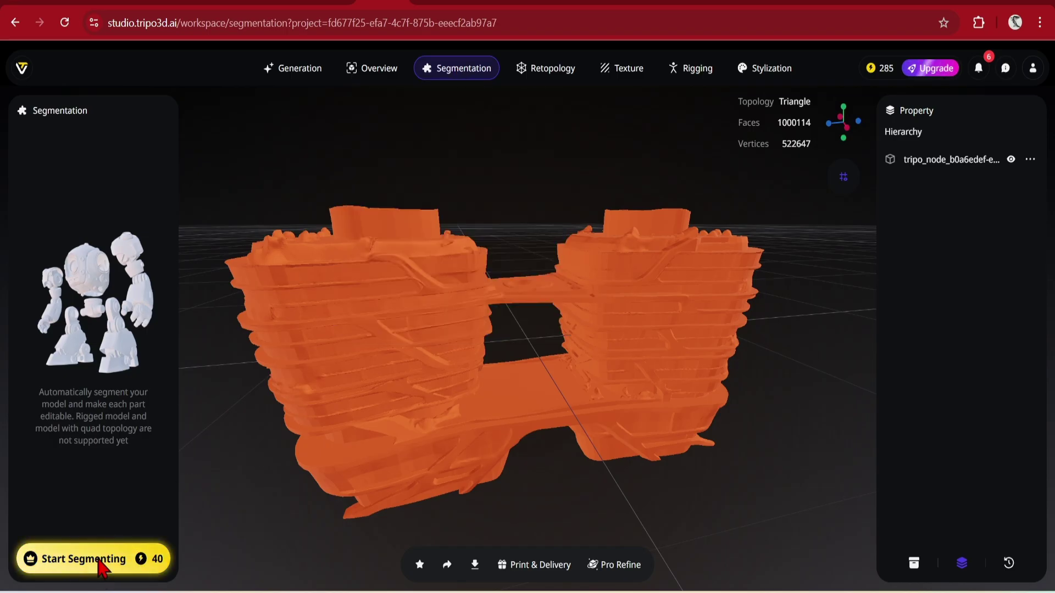
{"action": "left_click", "coordinate": [97, 560]}
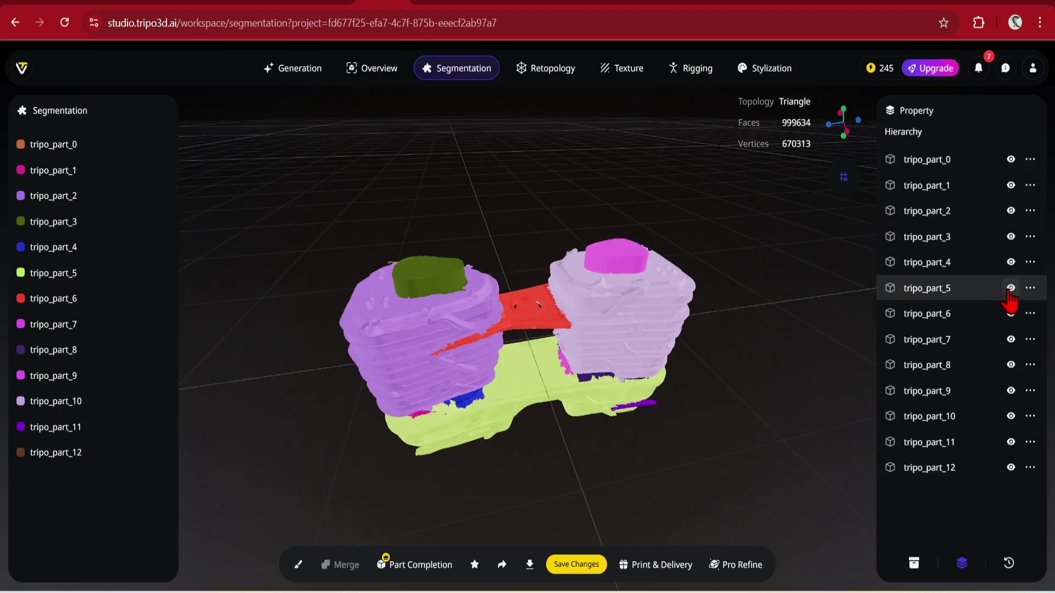
{"action": "left_click", "coordinate": [1011, 290]}
{"action": "left_click", "coordinate": [1010, 288]}
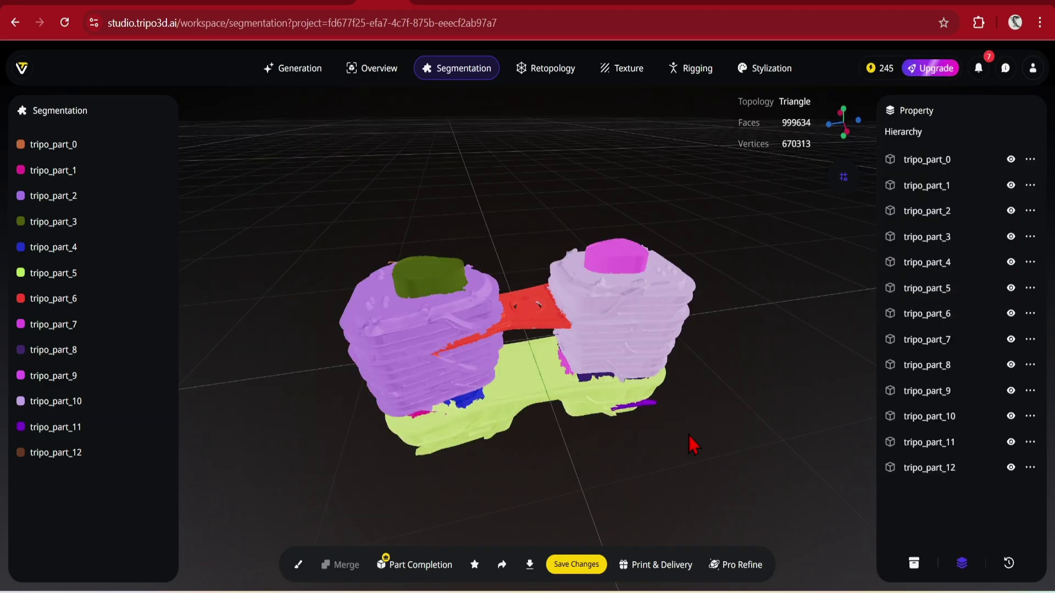
{"action": "left_click_drag", "start_coordinate": [719, 460], "coordinate": [688, 443]}
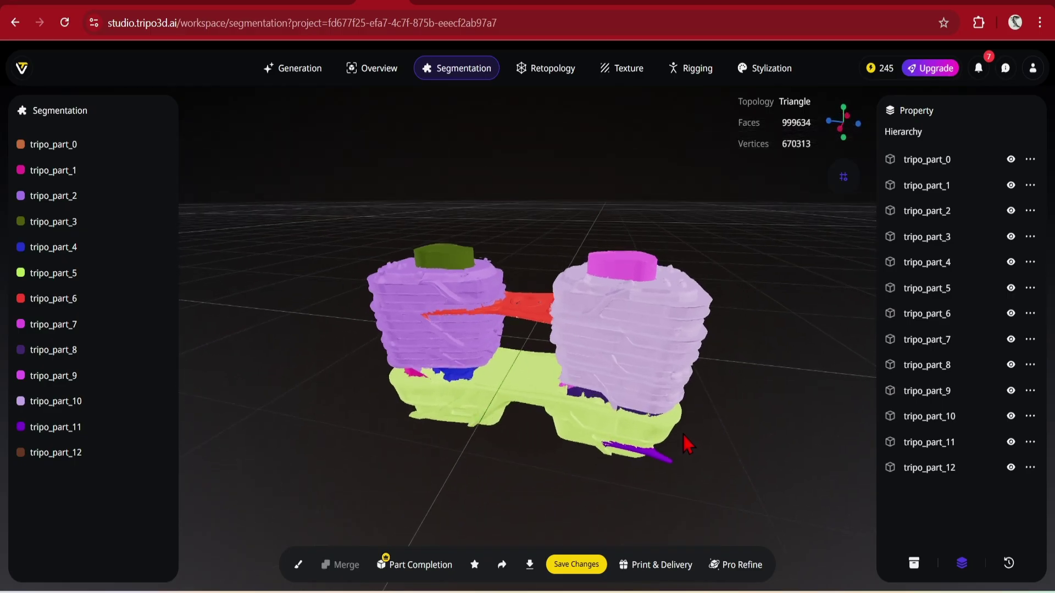
Brush a patch of tripo_part_6 onto the tower facade at size 50, and repaint it and the stray strip as tripo_part_2.
{"action": "left_click", "coordinate": [298, 565]}
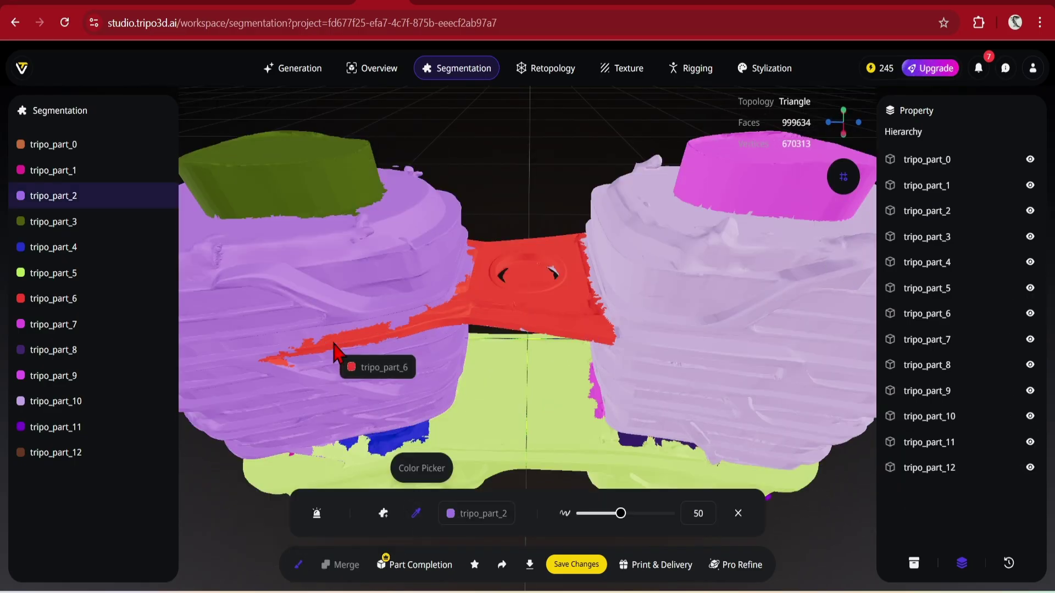
{"action": "left_click", "coordinate": [416, 514]}
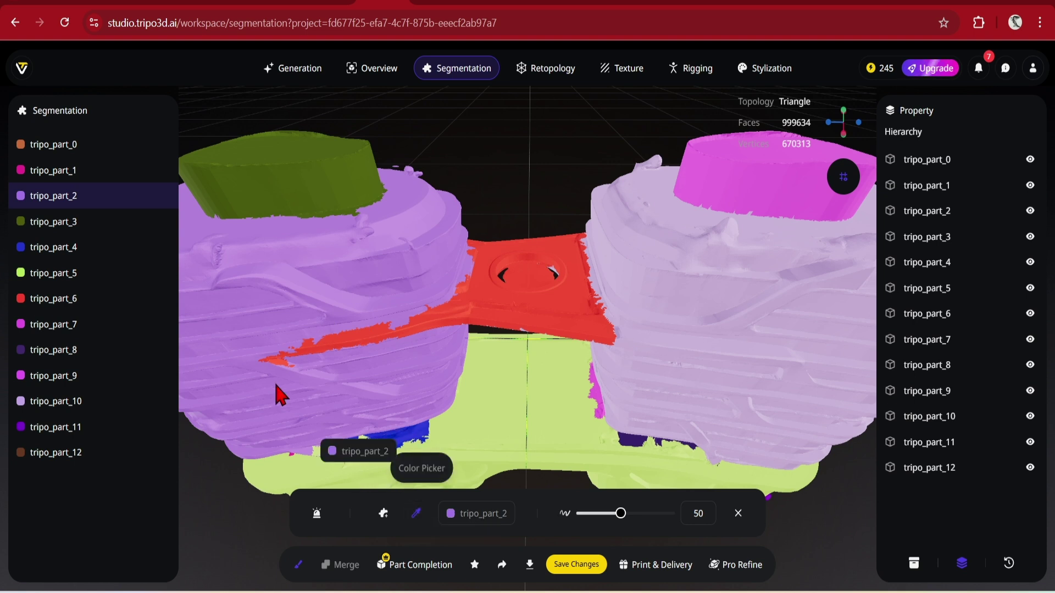
{"action": "left_click", "coordinate": [309, 364]}
{"action": "left_click_drag", "start_coordinate": [308, 364], "coordinate": [348, 358]}
{"action": "left_click", "coordinate": [416, 514]}
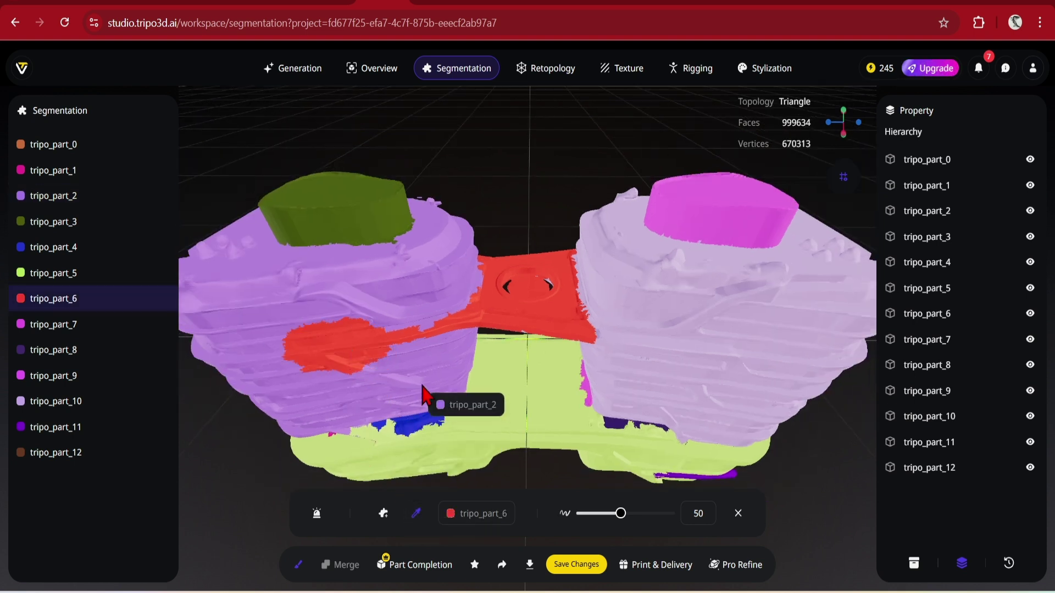
{"action": "left_click", "coordinate": [424, 396]}
{"action": "mouse_move", "coordinate": [323, 354]}
{"action": "left_mouse_down"}
{"action": "mouse_move", "coordinate": [351, 347]}
{"action": "mouse_move", "coordinate": [354, 333]}
{"action": "mouse_move", "coordinate": [390, 344]}
{"action": "mouse_move", "coordinate": [406, 320]}
{"action": "left_mouse_up"}
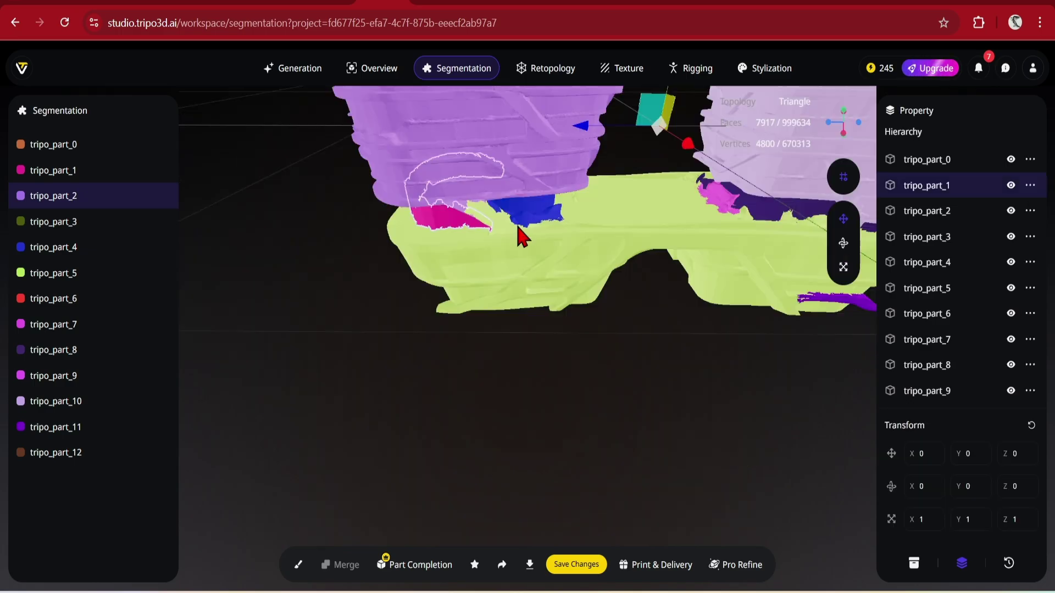
Select tripo_part_1, tripo_part_4 and tripo_part_5 around the base together and clear the selection.
{"action": "left_click", "coordinate": [523, 231], "text": "shift"}
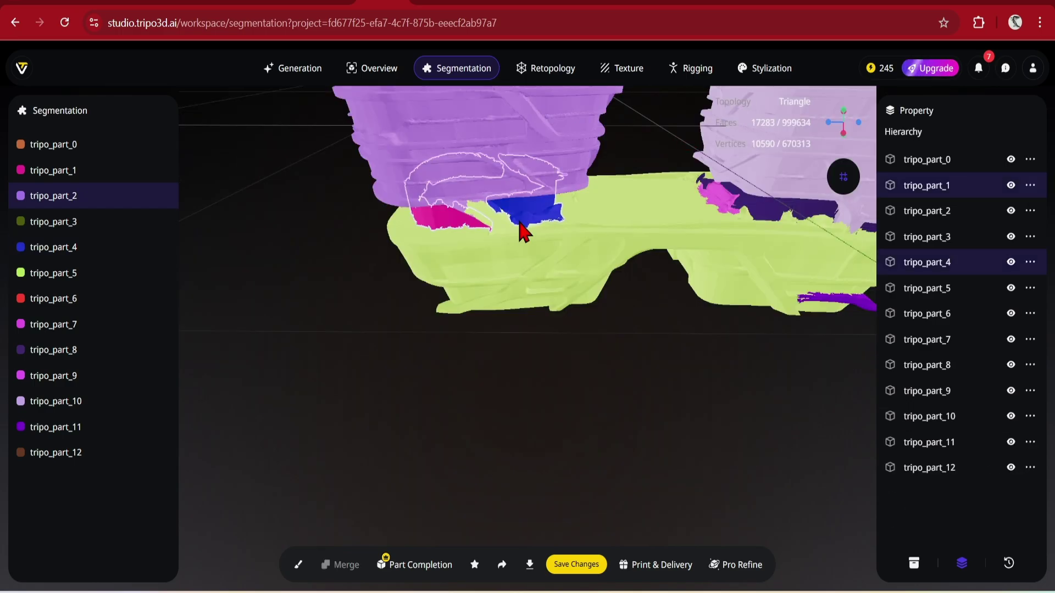
{"action": "left_click", "coordinate": [518, 258], "text": "shift"}
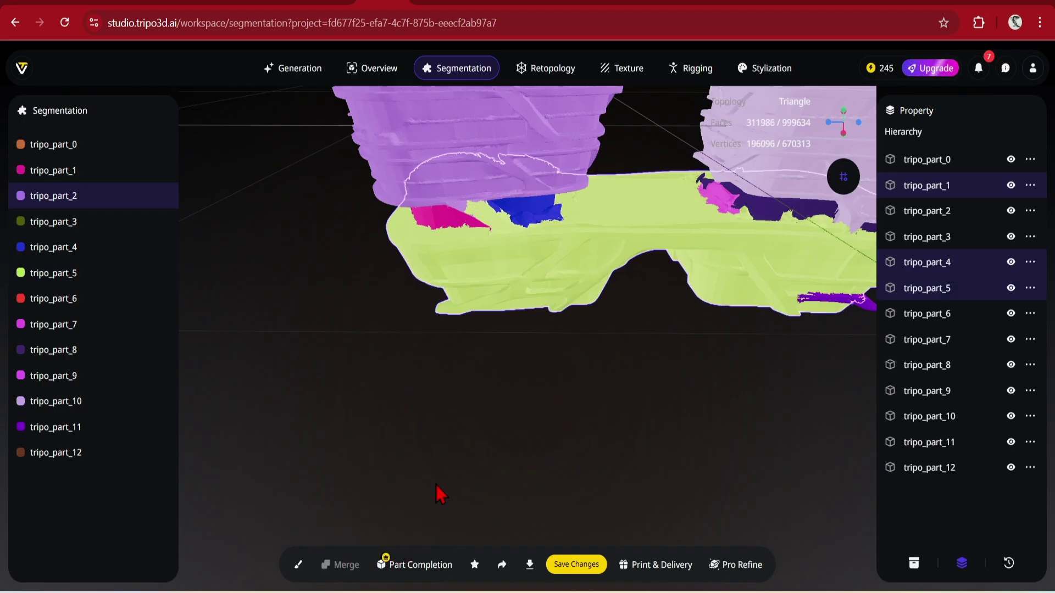
{"action": "left_click", "coordinate": [492, 495]}
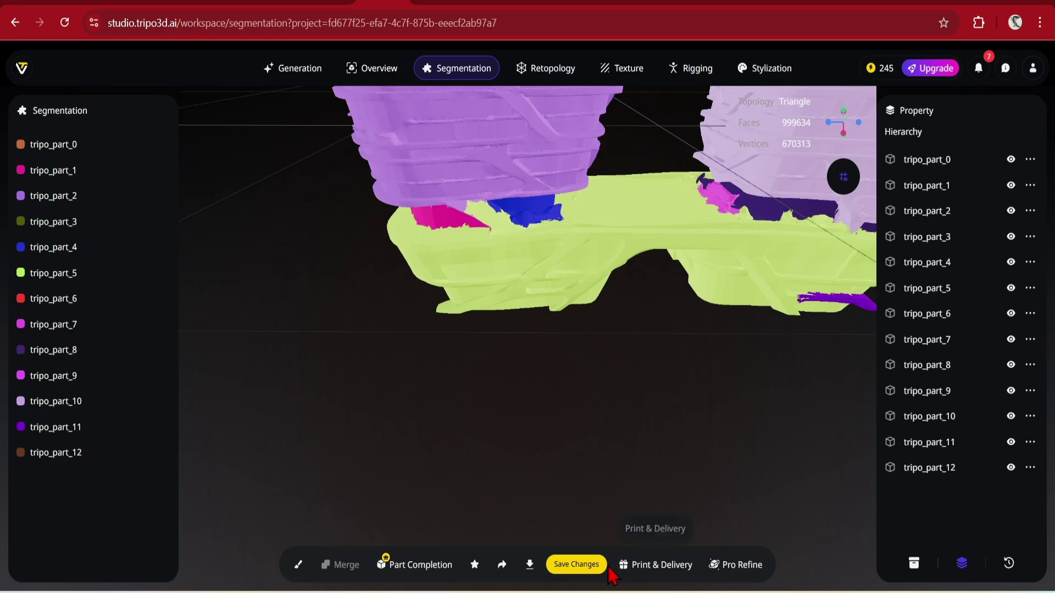
Review the repainted parts and save the segmentation changes.
{"action": "scroll", "coordinate": [527, 505], "scroll_direction": "down", "scroll_amount": 5}
{"action": "scroll", "coordinate": [753, 232], "scroll_direction": "up", "scroll_amount": 5}
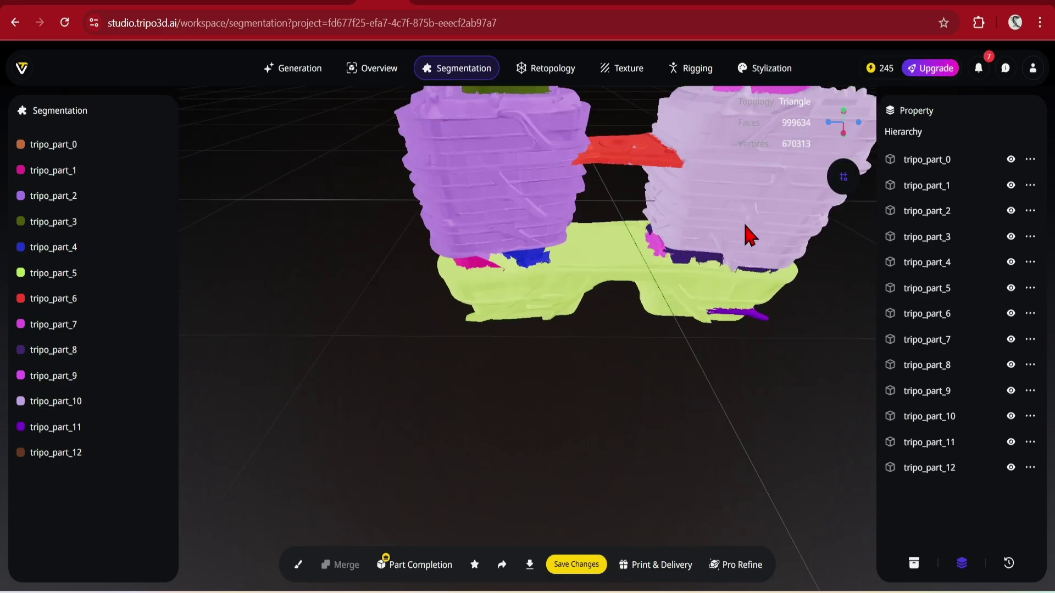
{"action": "left_click_drag", "start_coordinate": [648, 253], "coordinate": [690, 234]}
{"action": "left_click", "coordinate": [574, 563]}
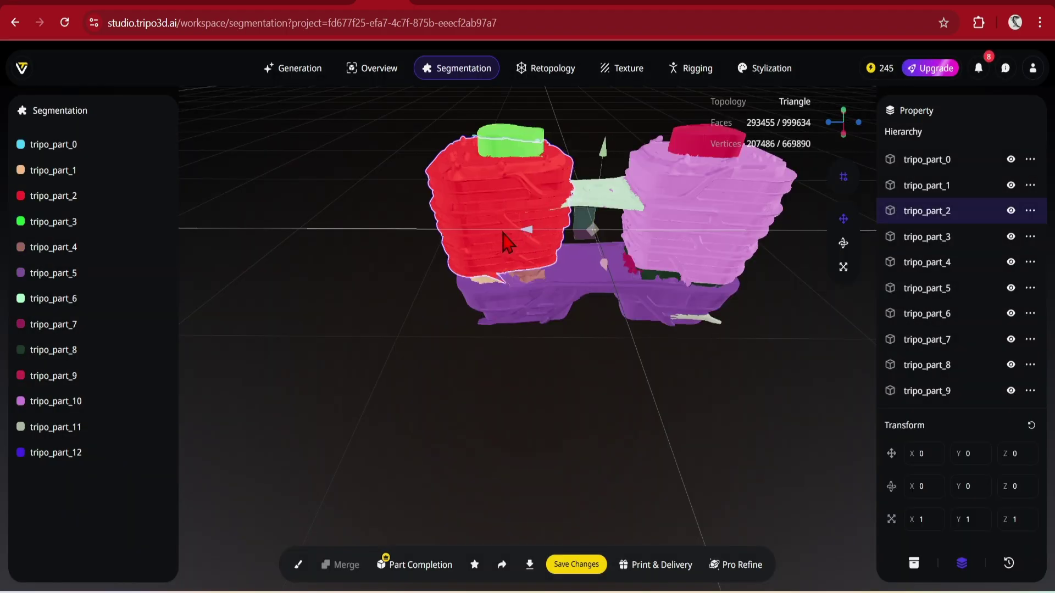
Move the tower body tripo_part_2 about 0.255 along Z, out of the rest of the model.
{"action": "left_click_drag", "start_coordinate": [504, 241], "coordinate": [454, 246]}
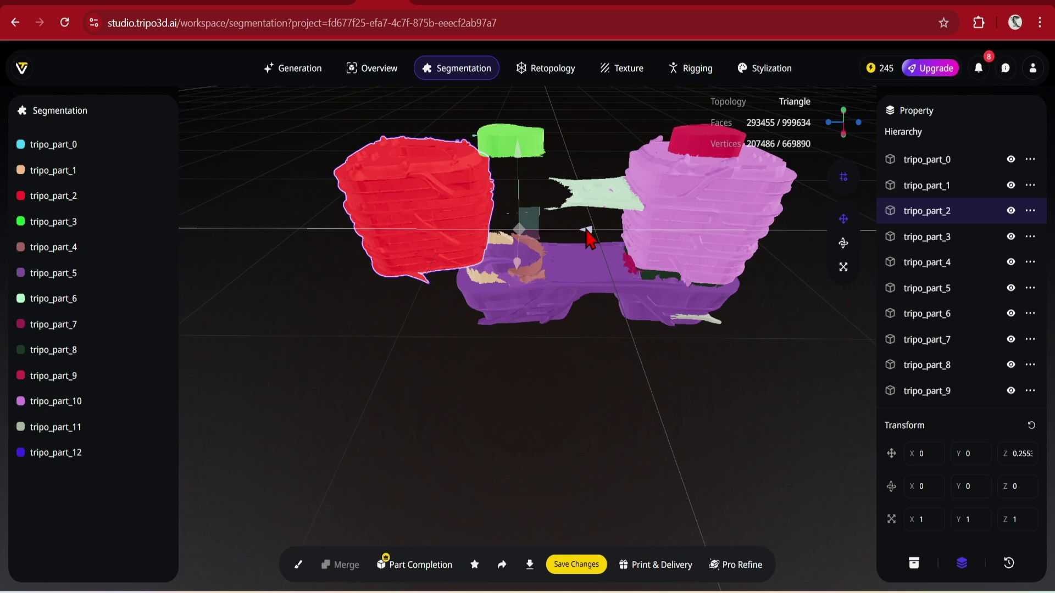
Move the tower body tripo_part_2 back along Z into the rest of the model and clear the selection.
{"action": "left_click_drag", "start_coordinate": [598, 237], "coordinate": [659, 242]}
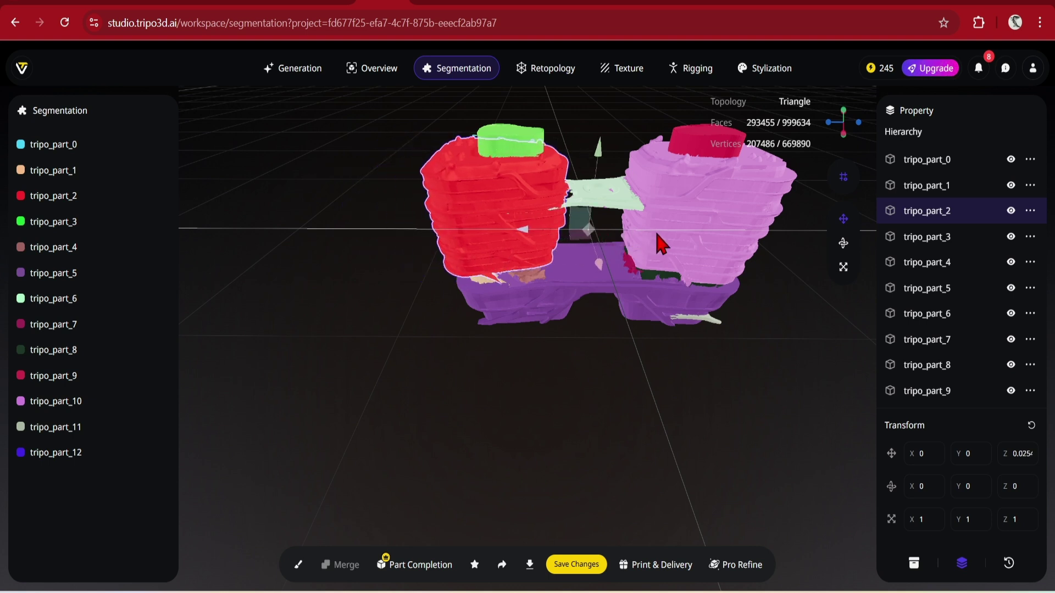
{"action": "left_click", "coordinate": [527, 480]}
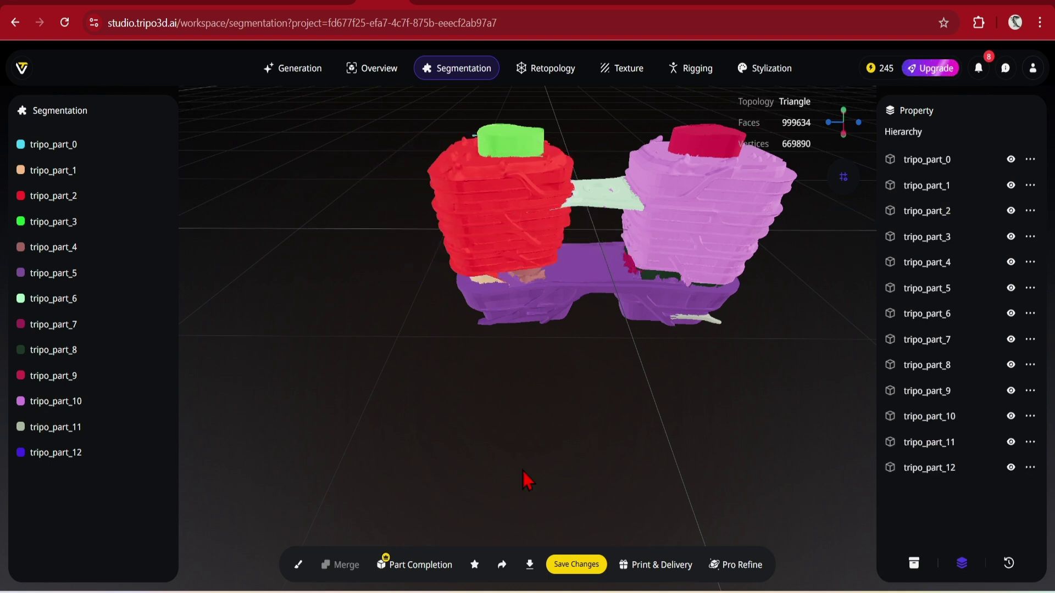
Run Part Completion on the bridge tripo_part_6 and try moving the completed bridge out along X.
{"action": "left_click", "coordinate": [416, 565]}
{"action": "left_click", "coordinate": [397, 519]}
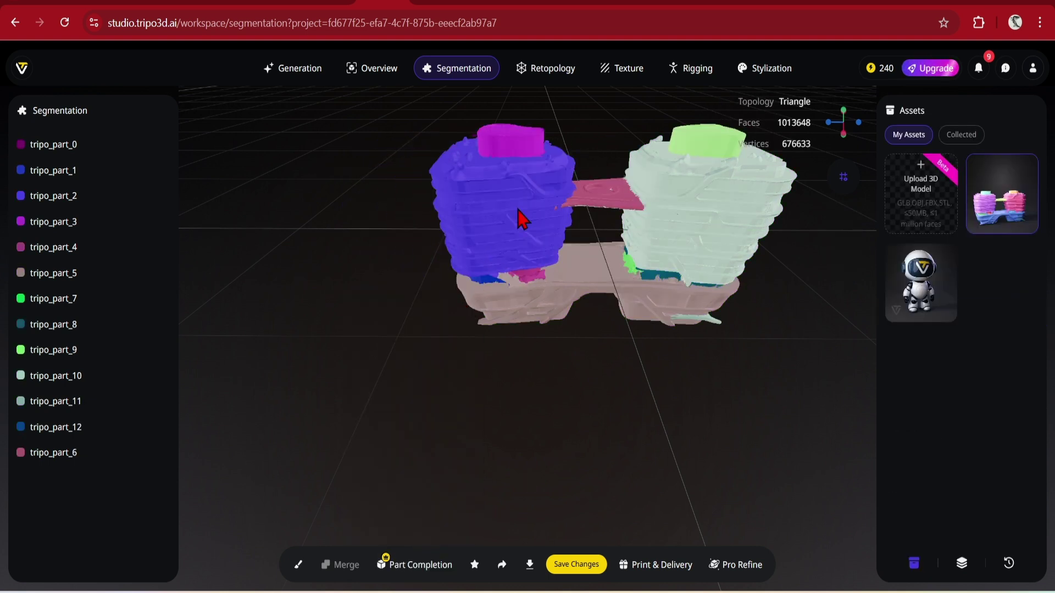
{"action": "left_click", "coordinate": [591, 207]}
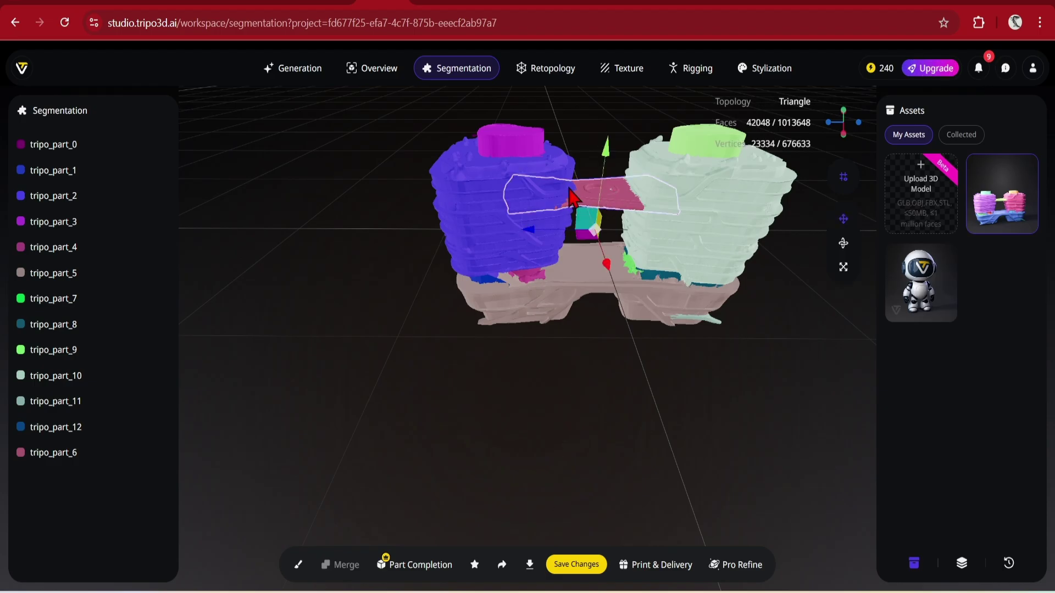
{"action": "left_click_drag", "start_coordinate": [610, 263], "coordinate": [624, 327]}
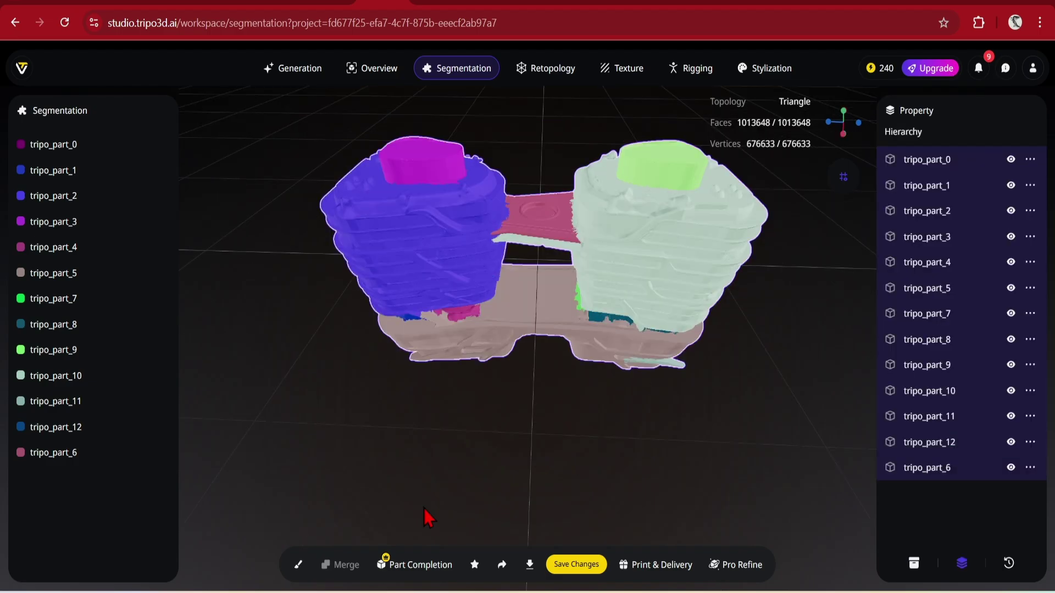
Run Part Completion on all parts of the building and select the completed tower tripo_part_10.
{"action": "left_click", "coordinate": [409, 569]}
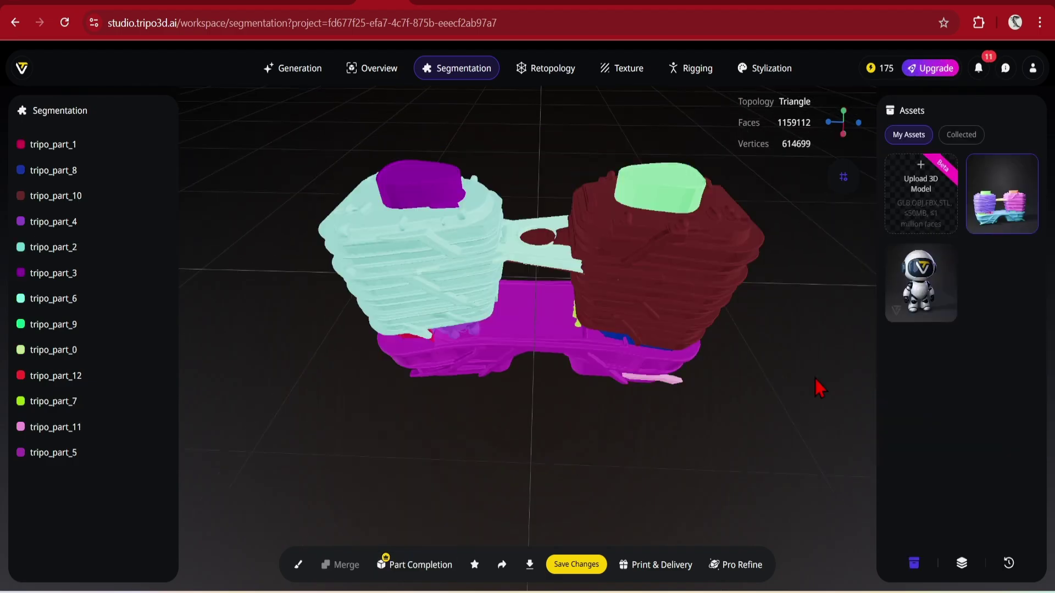
{"action": "left_click", "coordinate": [716, 285]}
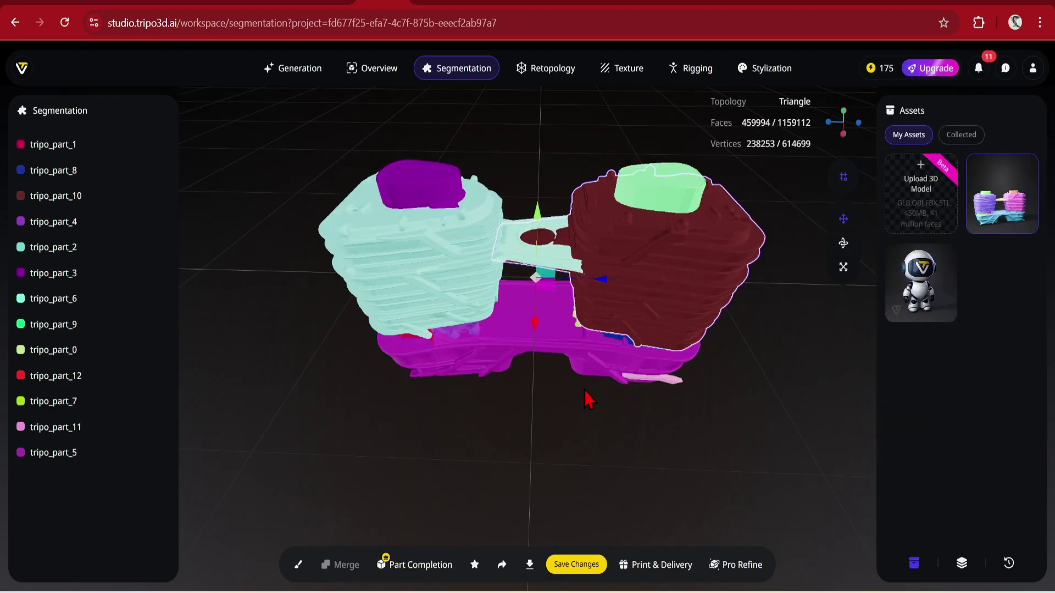
Switch to Retopology, show the mesh as wireframe, and retopologize one tower's rooftop volume with quad topology and automatic polycount.
{"action": "left_click", "coordinate": [551, 68]}
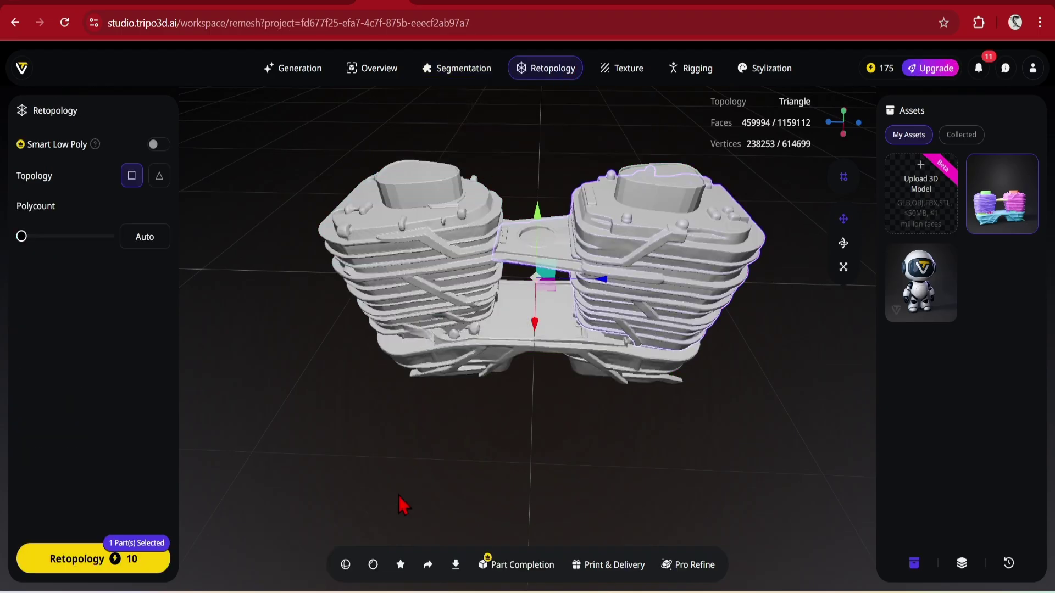
{"action": "left_click", "coordinate": [346, 565]}
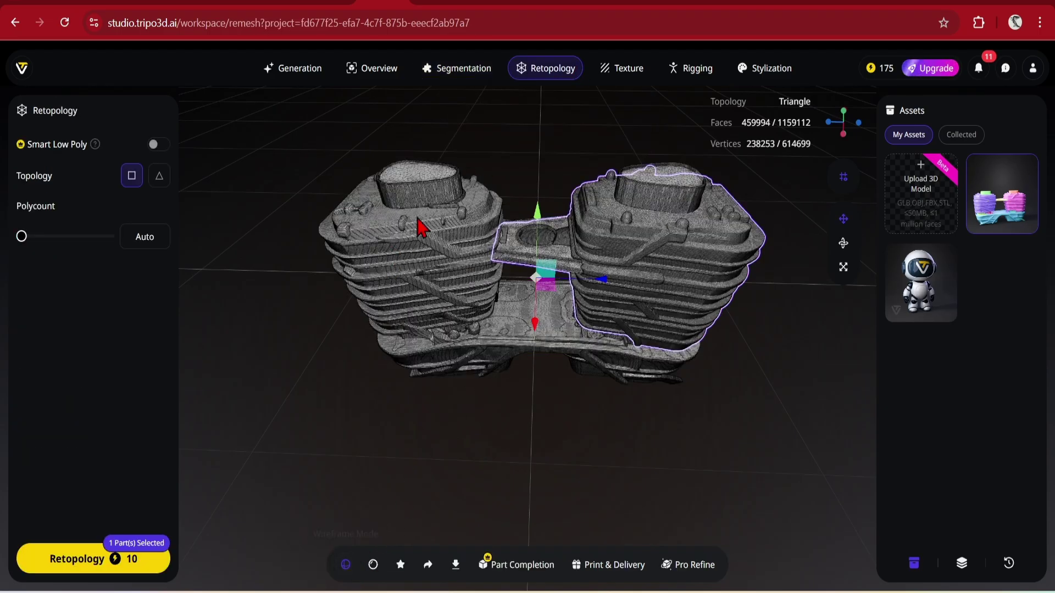
{"action": "scroll", "coordinate": [423, 226], "scroll_direction": "up", "scroll_amount": 2}
{"action": "scroll", "coordinate": [423, 223], "scroll_direction": "up", "scroll_amount": 3}
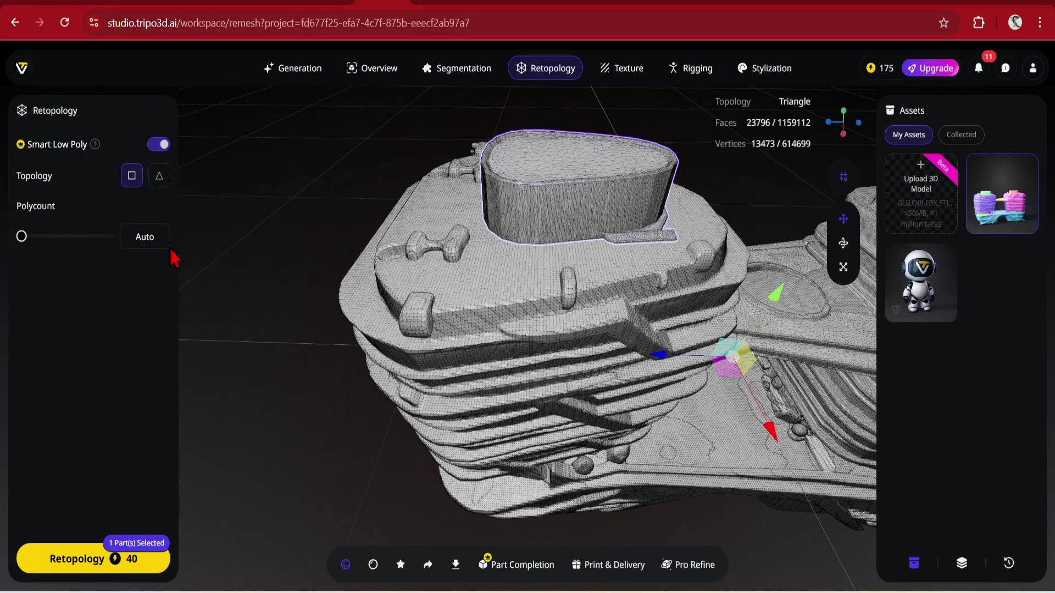
{"action": "left_click", "coordinate": [82, 558]}
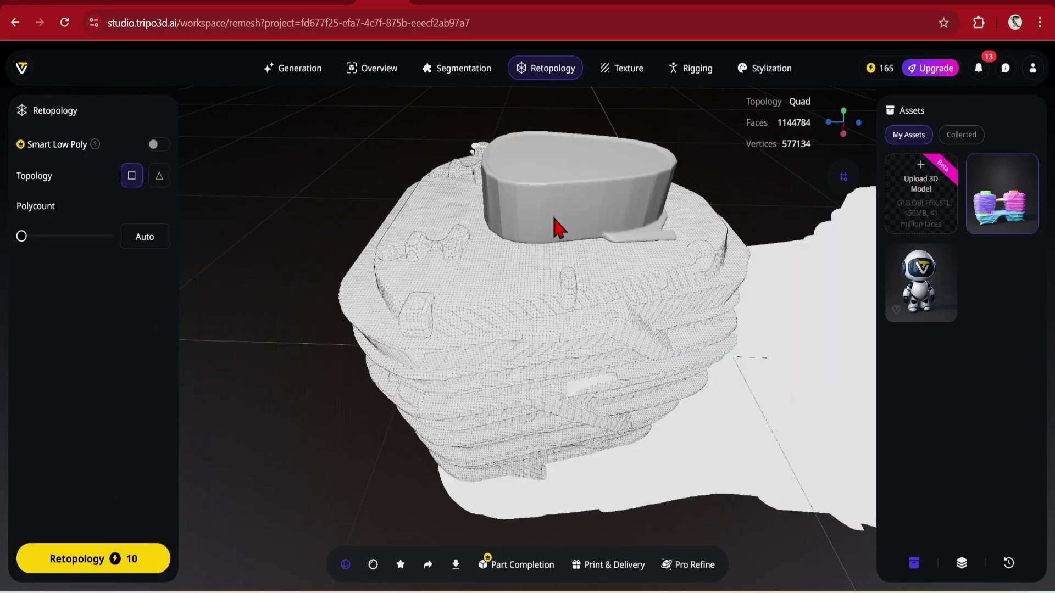
Select the retopologized rooftop volume and examine its mesh up close with the wireframe display on and off.
{"action": "left_click", "coordinate": [554, 197]}
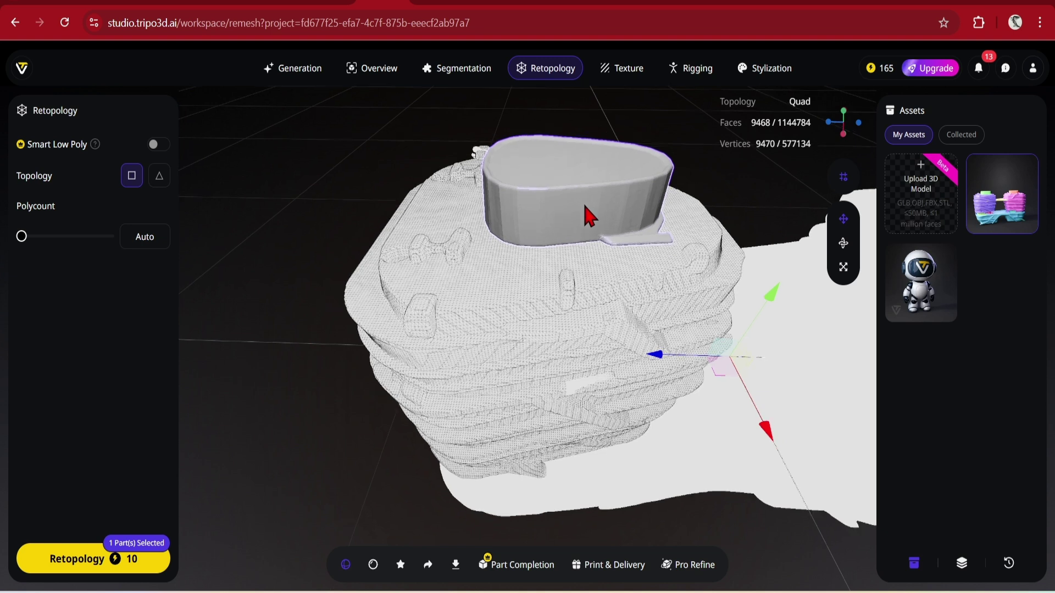
{"action": "scroll", "coordinate": [584, 218], "scroll_direction": "up", "scroll_amount": 3}
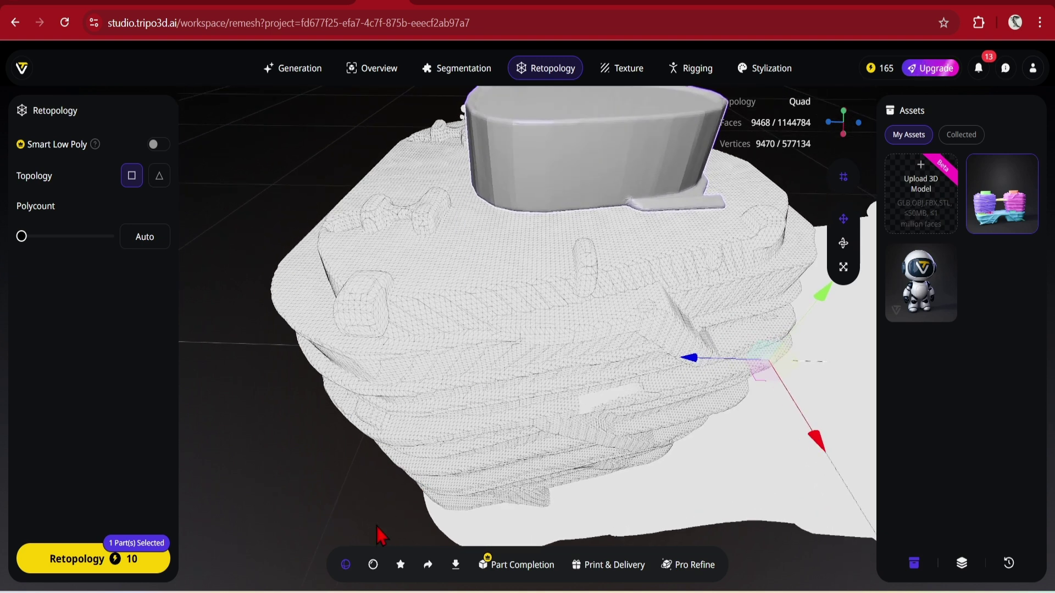
{"action": "left_click", "coordinate": [373, 565]}
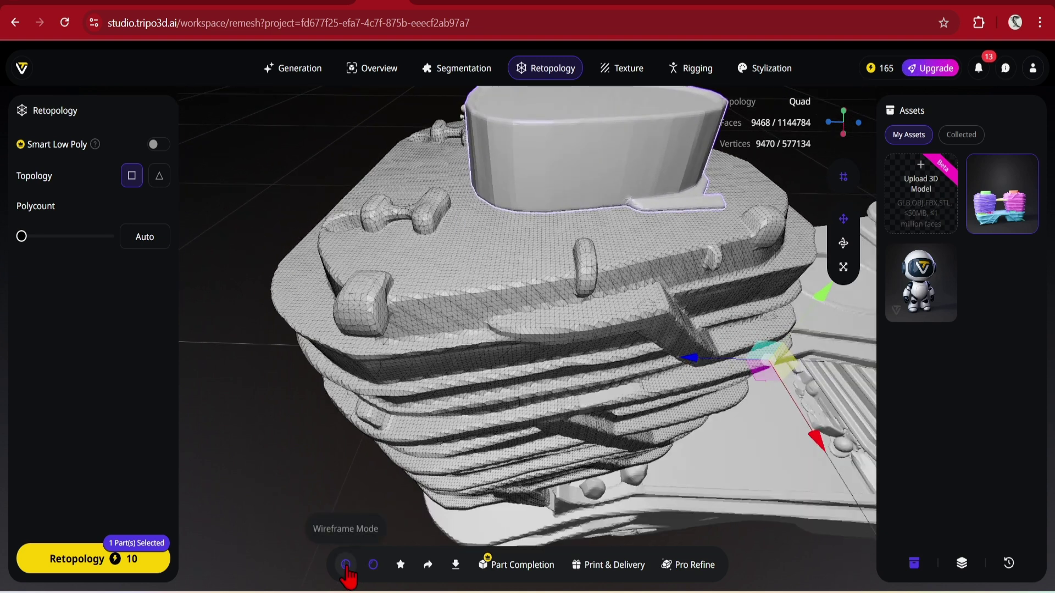
{"action": "scroll", "coordinate": [627, 165], "scroll_direction": "up", "scroll_amount": 2}
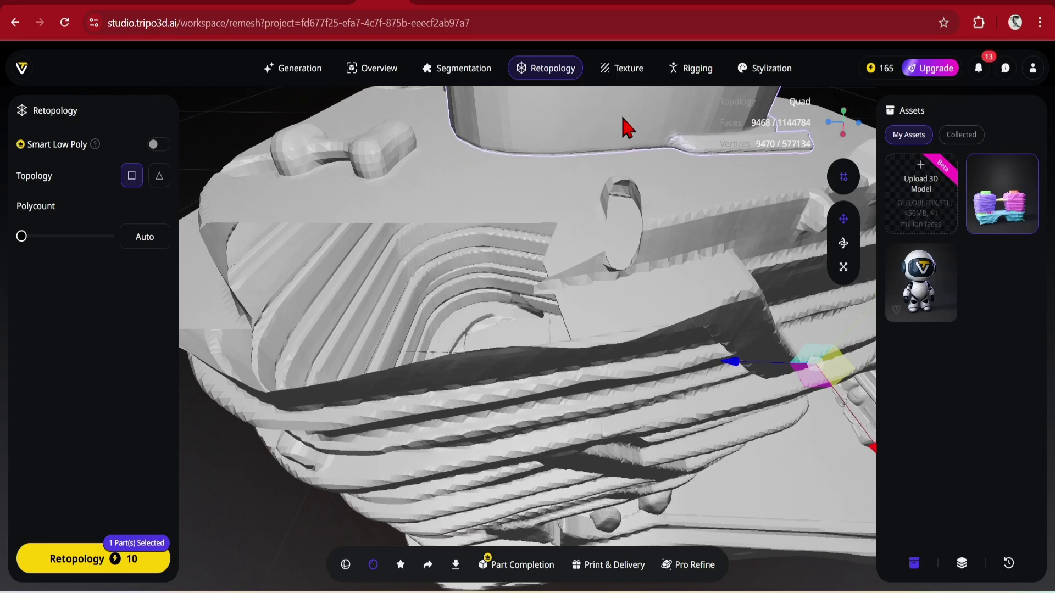
{"action": "scroll", "coordinate": [561, 274], "scroll_direction": "down", "scroll_amount": 5}
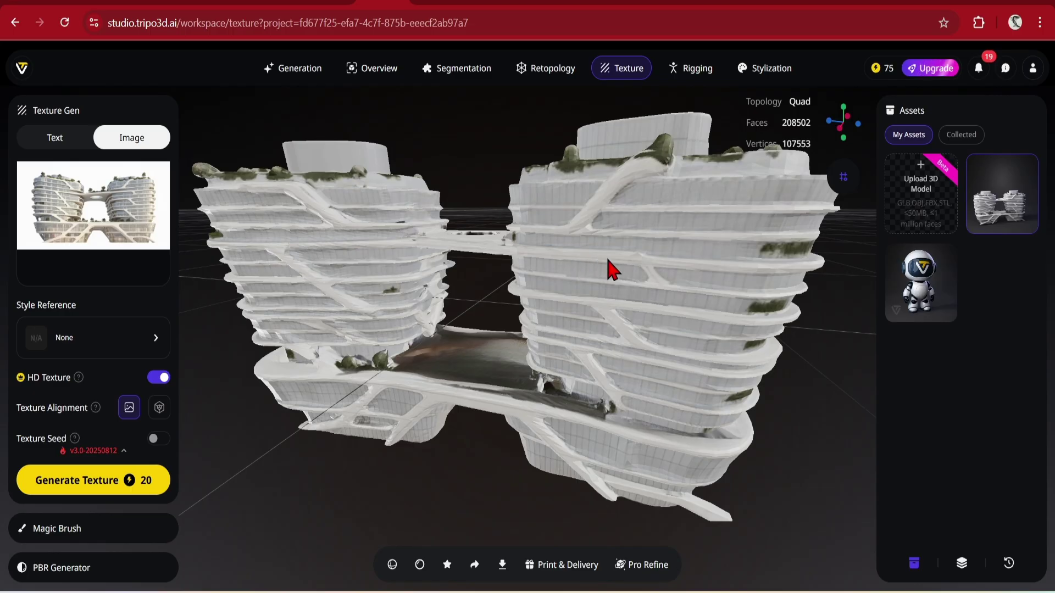
Inspect the textured twin-tower building, selecting and deselecting one tower, and open the Rigging workspace.
{"action": "left_click", "coordinate": [649, 291]}
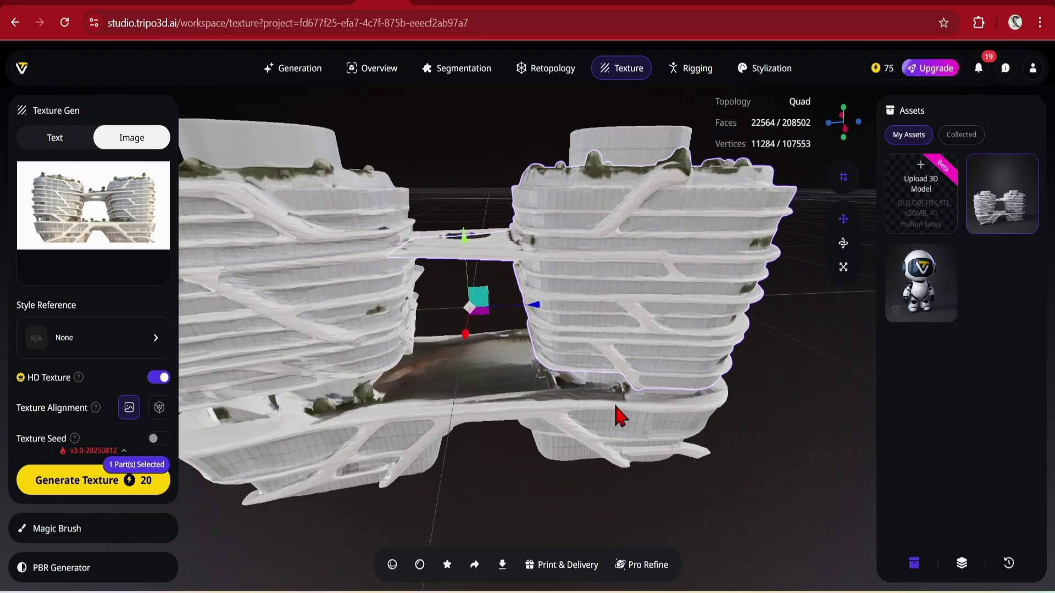
{"action": "left_click", "coordinate": [417, 172]}
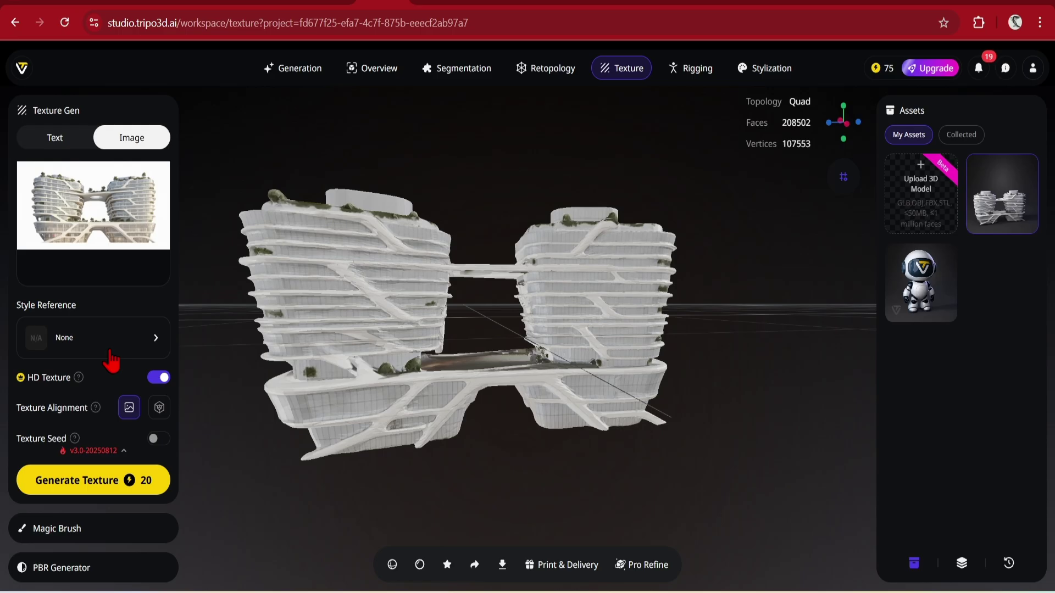
{"action": "left_click", "coordinate": [718, 77]}
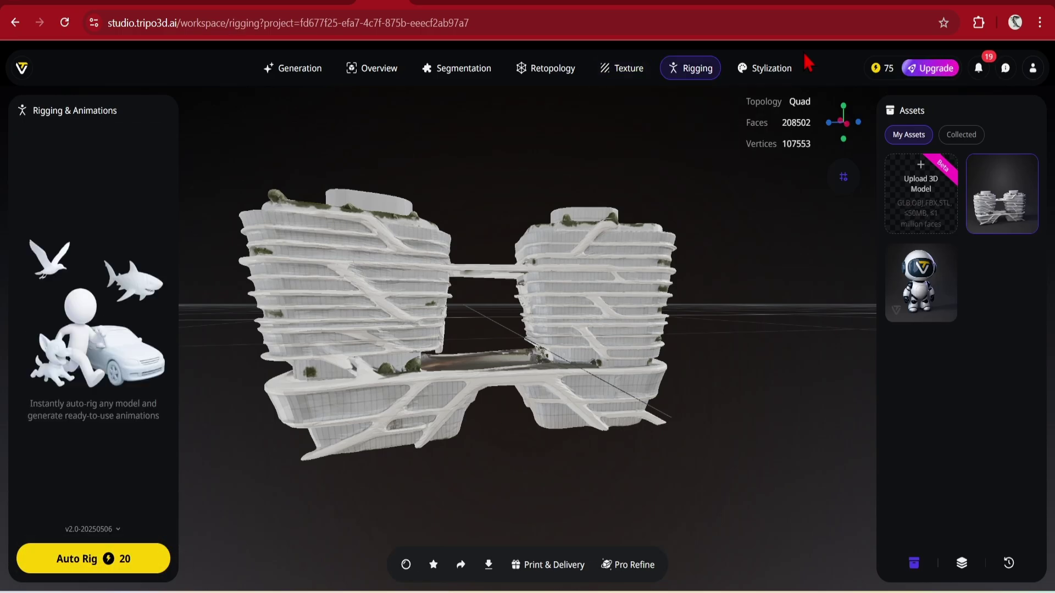
Apply the Voxel, Voronoi and Lego stylizations to the twin-tower building in turn.
{"action": "left_click", "coordinate": [774, 69]}
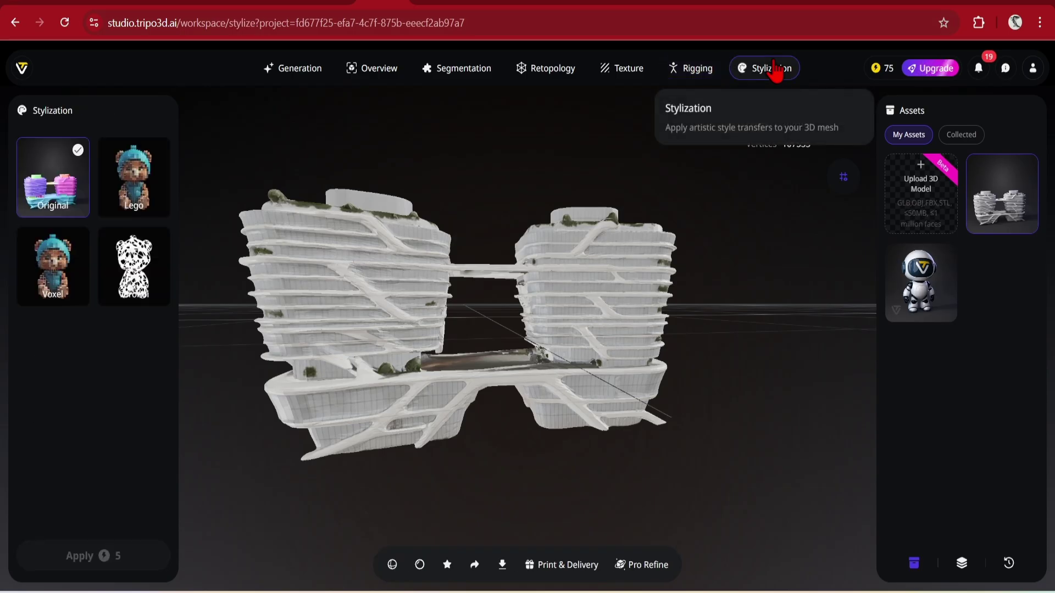
{"action": "left_click", "coordinate": [53, 266]}
{"action": "left_click", "coordinate": [94, 556]}
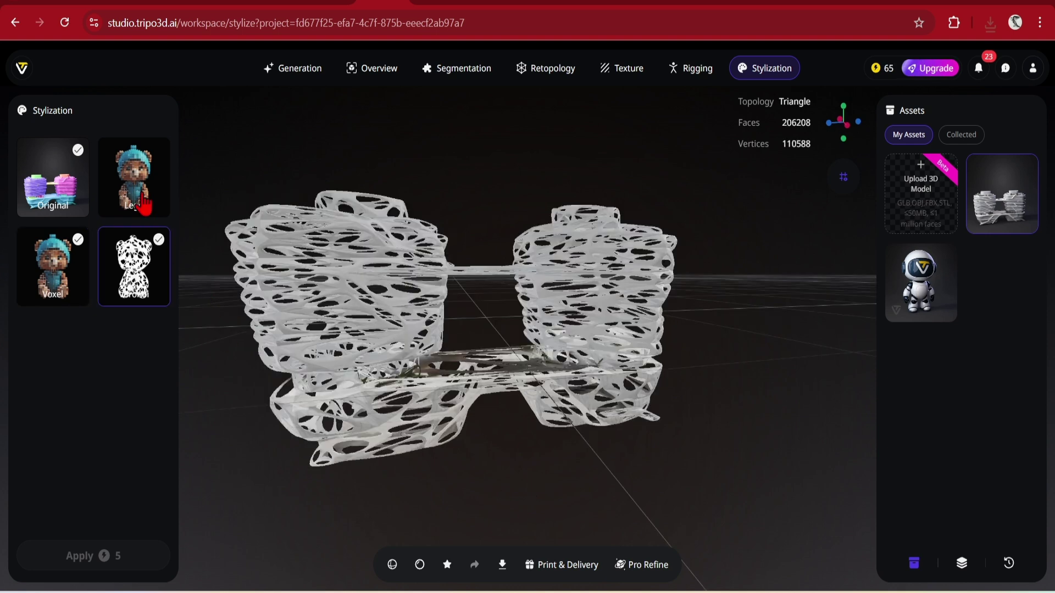
{"action": "left_click", "coordinate": [142, 201]}
{"action": "left_click", "coordinate": [94, 556]}
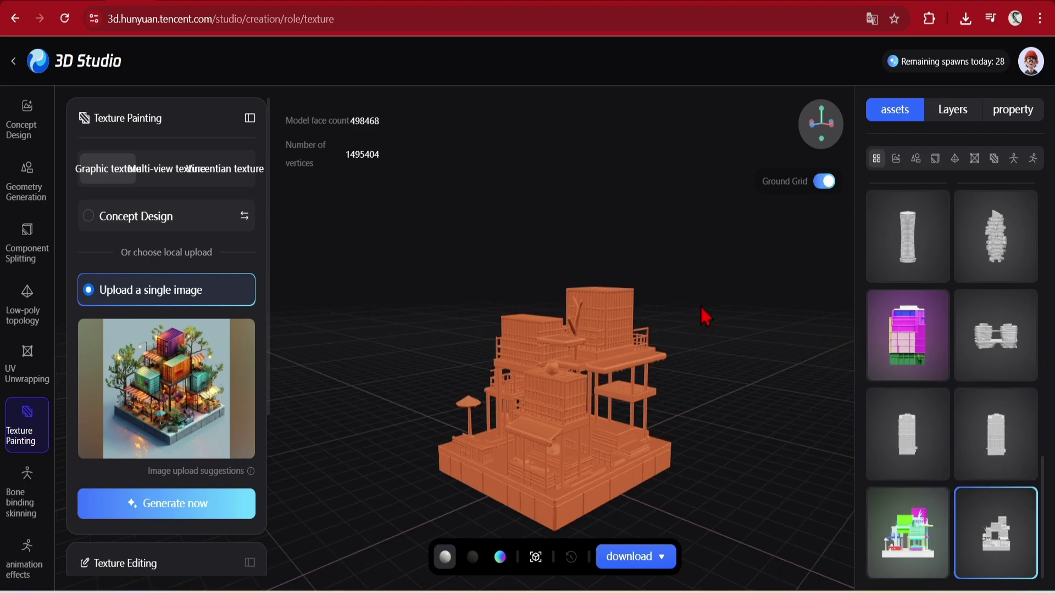
In Hunyuan 3D Studio, load the split version of the stacked-container model, select part_4 and examine the parts from several sides.
{"action": "mouse_move", "coordinate": [705, 445]}
{"action": "left_mouse_down"}
{"action": "mouse_move", "coordinate": [676, 448]}
{"action": "mouse_move", "coordinate": [808, 456]}
{"action": "left_mouse_up"}
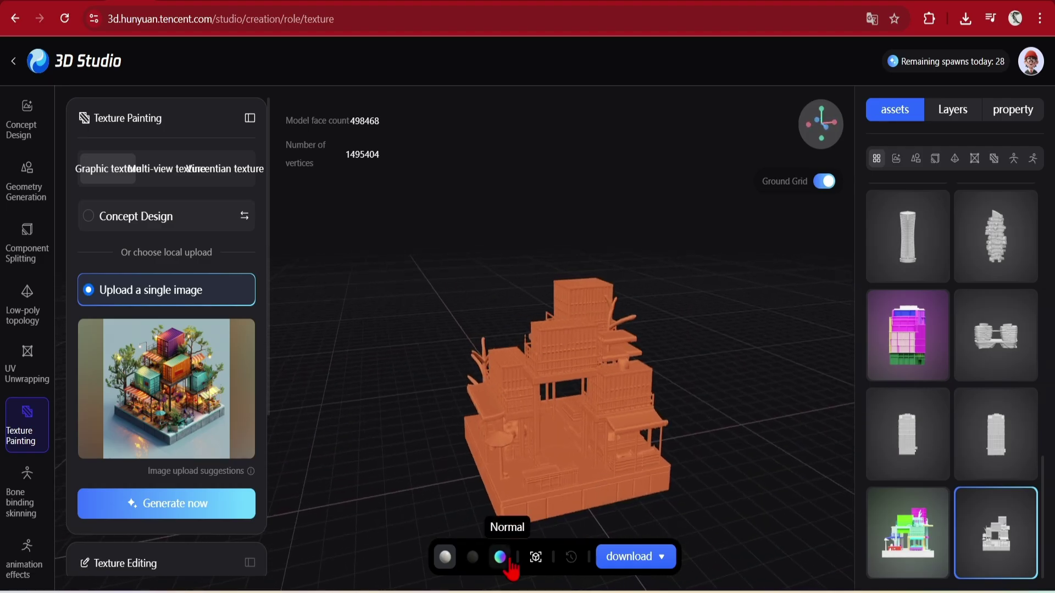
{"action": "left_click", "coordinate": [912, 552]}
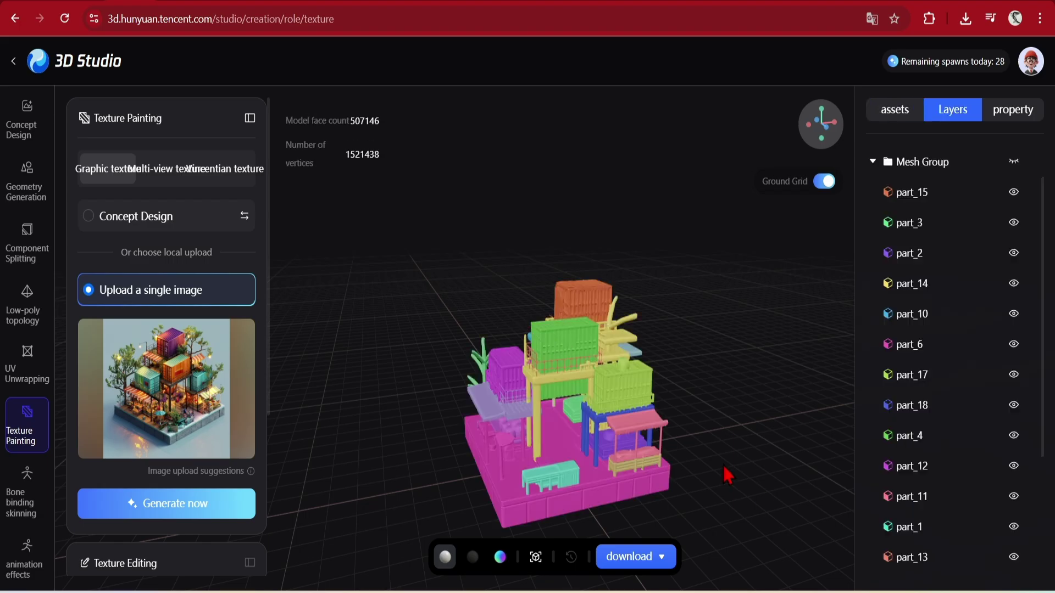
{"action": "left_click", "coordinate": [584, 374]}
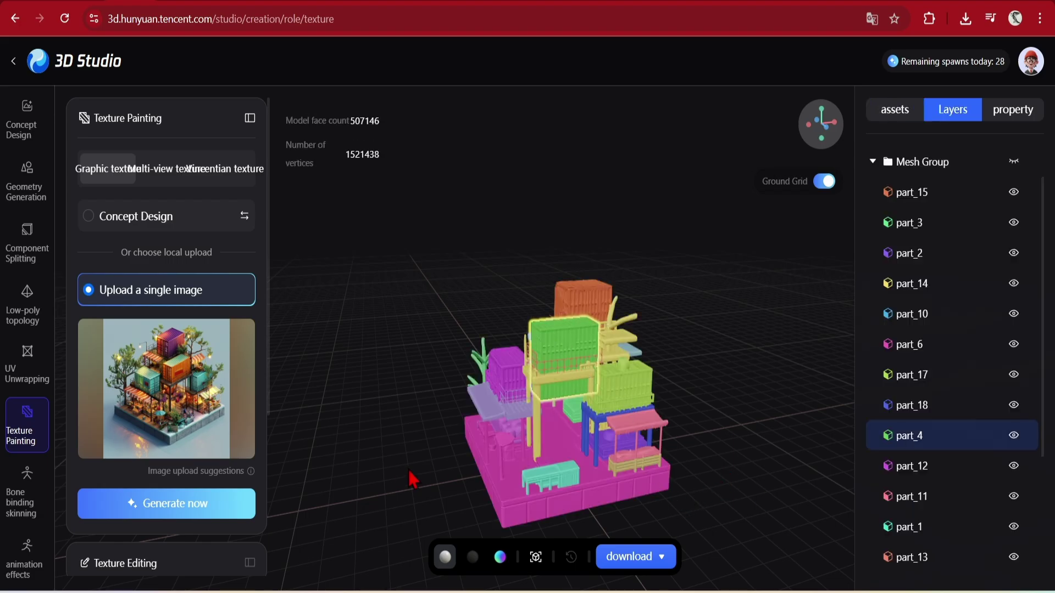
{"action": "left_click_drag", "start_coordinate": [412, 480], "coordinate": [658, 278]}
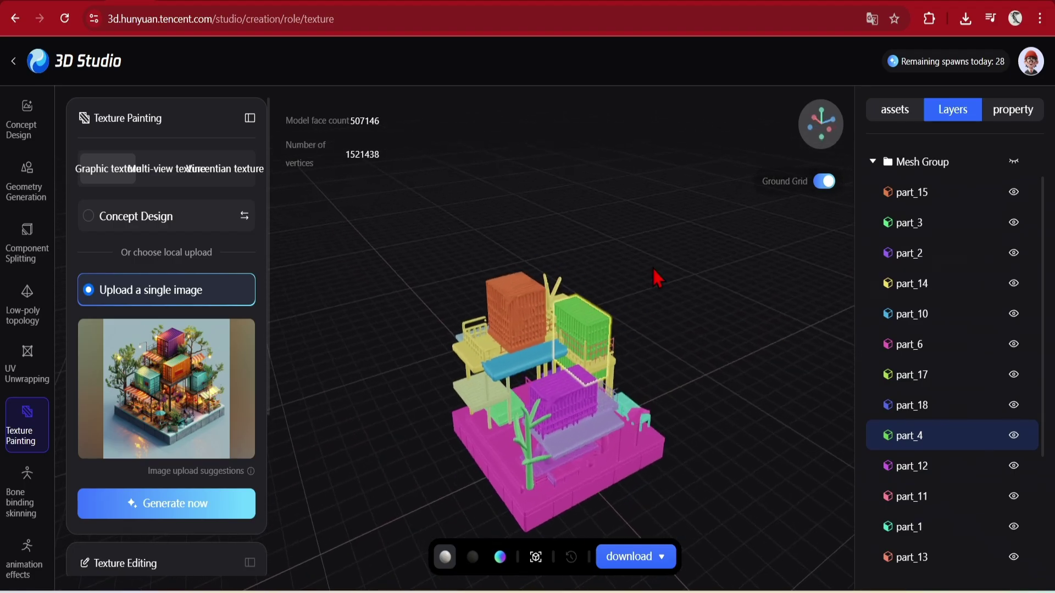
Browse the previously generated models in the Hunyuan asset library.
{"action": "left_click", "coordinate": [893, 113]}
{"action": "mouse_move", "coordinate": [1008, 395]}
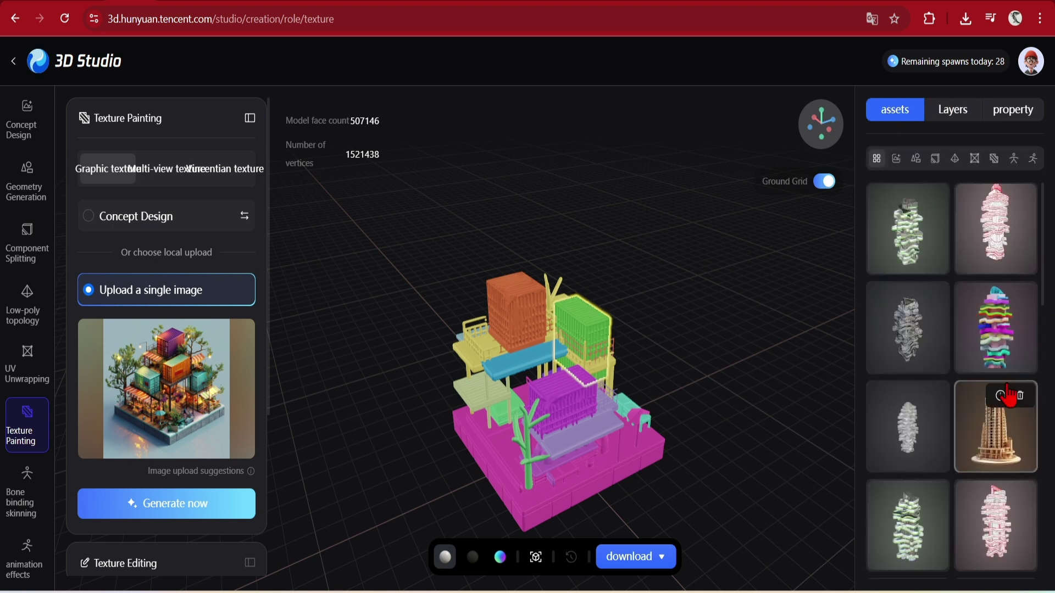
{"action": "scroll", "coordinate": [961, 335], "scroll_direction": "down", "scroll_amount": 5}
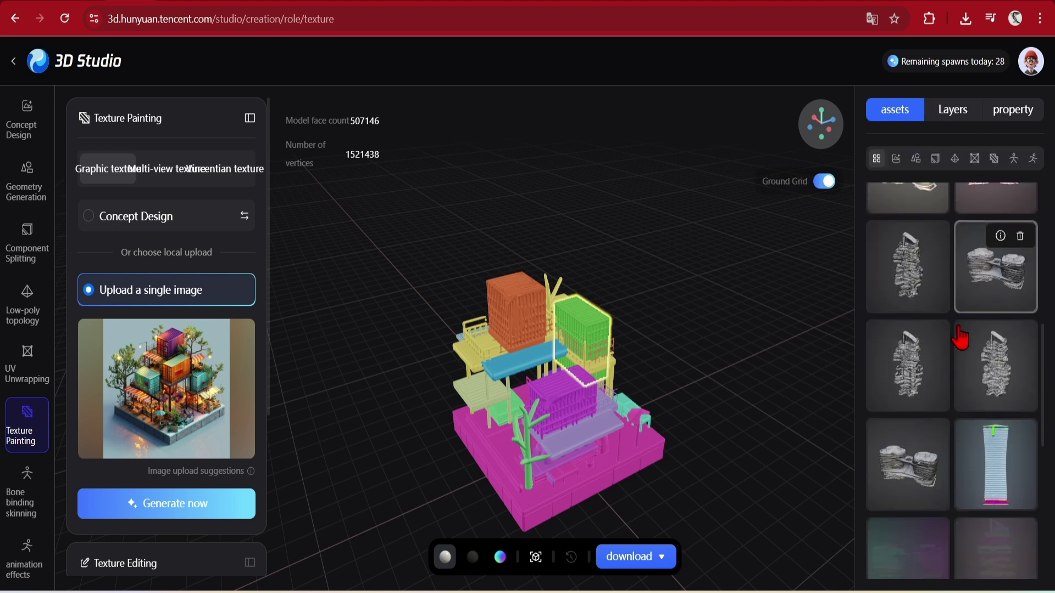